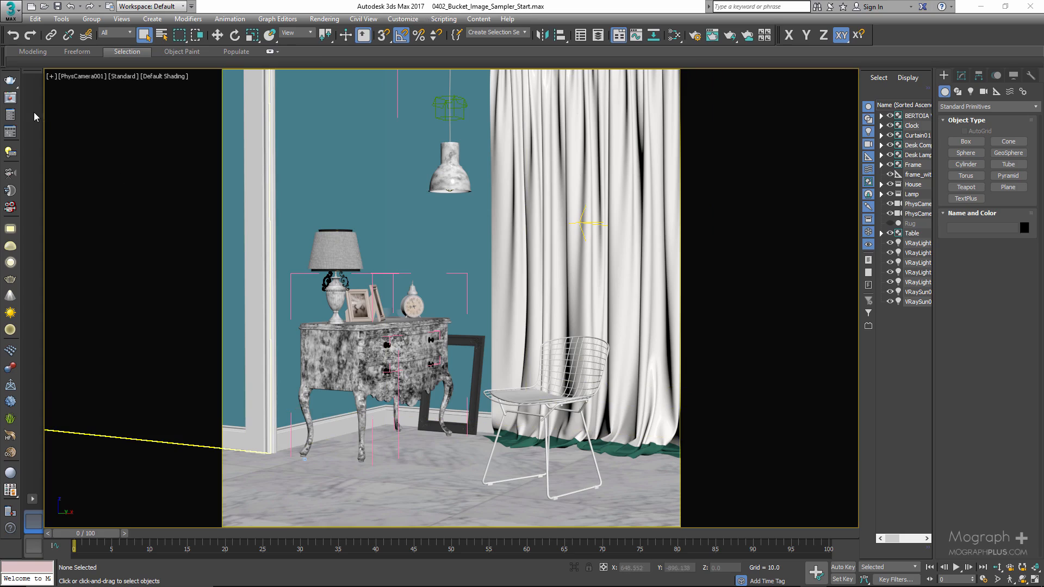
Open the render settings, switch the image sampler options to Expert mode and set the render mask to Texture.
{"action": "left_click", "coordinate": [10, 115]}
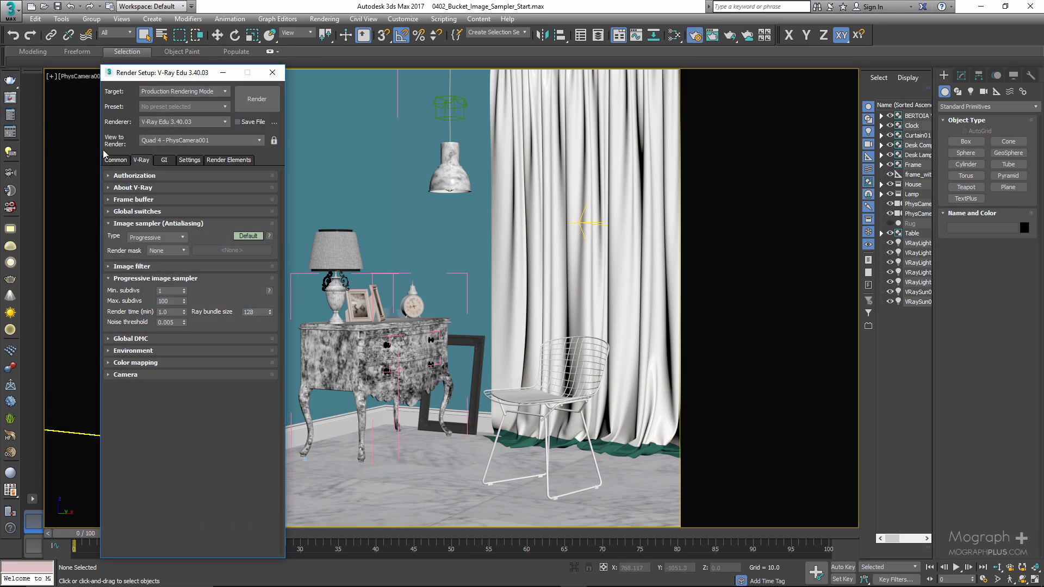
{"action": "left_click", "coordinate": [248, 236]}
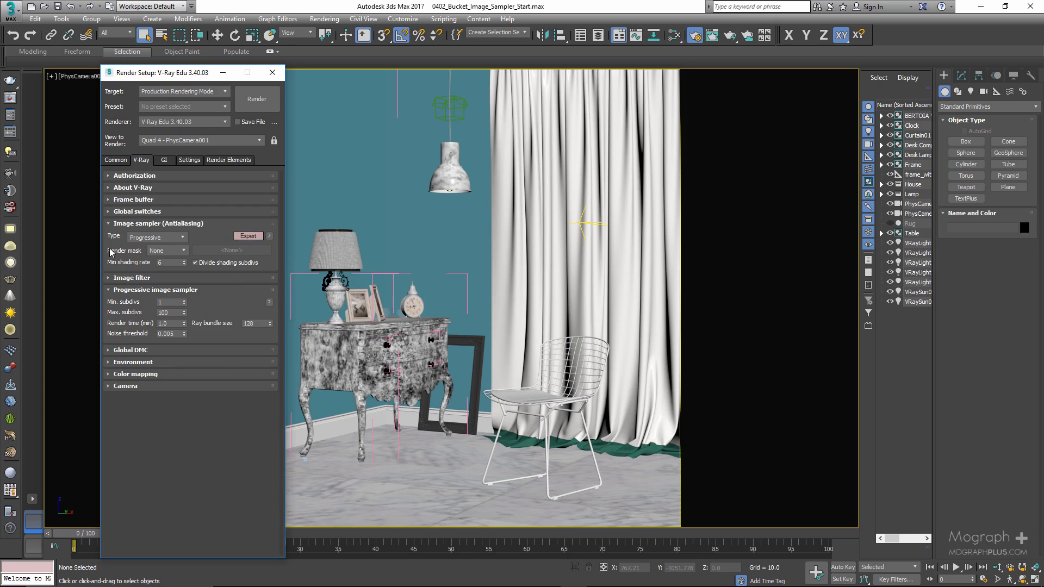
{"action": "left_click", "coordinate": [180, 251]}
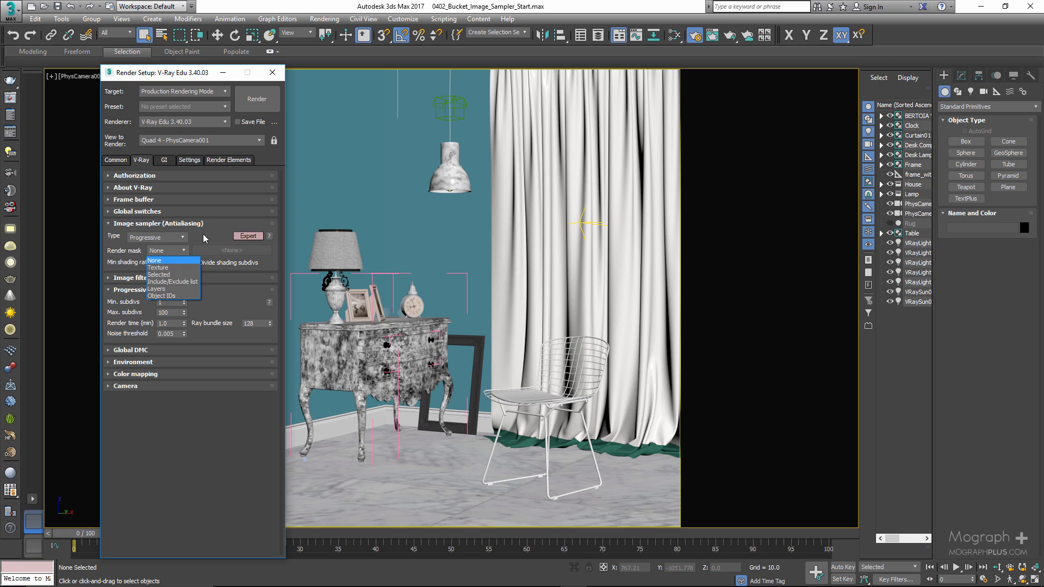
{"action": "left_click", "coordinate": [185, 261]}
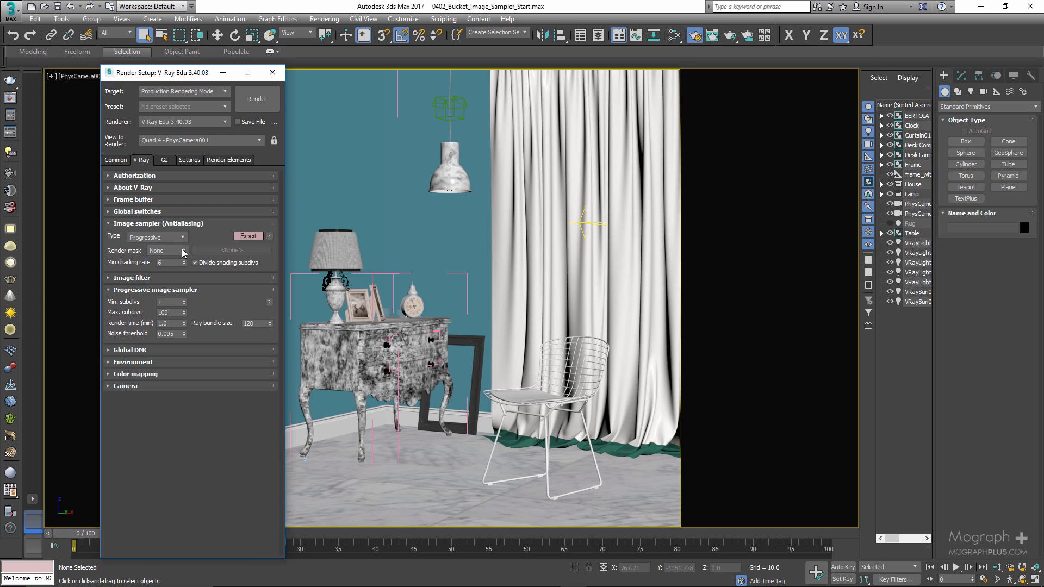
{"action": "left_click", "coordinate": [183, 250]}
{"action": "left_click", "coordinate": [178, 266]}
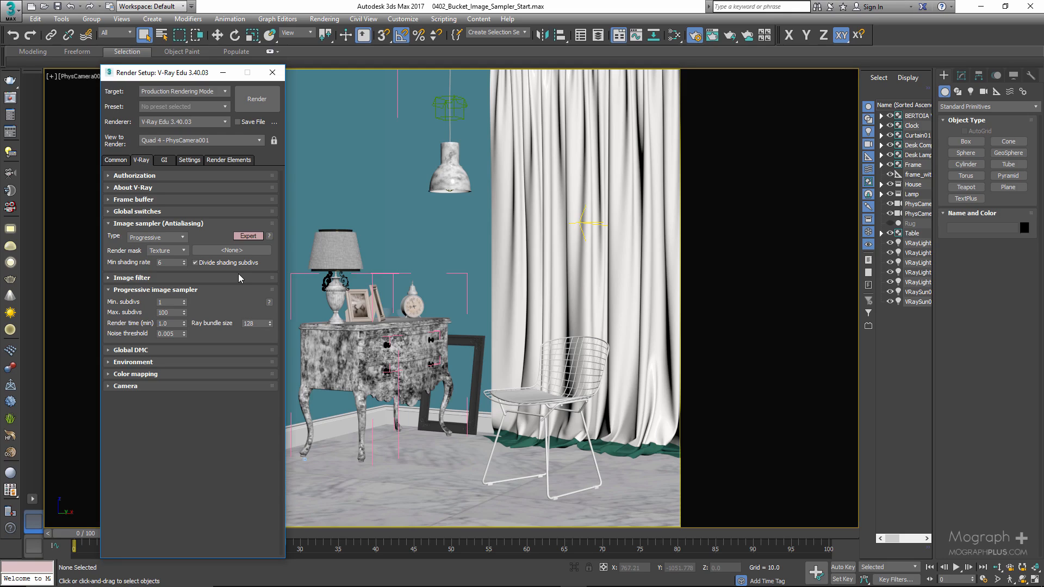
Assign a Bitmap map using BW29.png from the images folder as the render mask texture.
{"action": "left_click", "coordinate": [253, 252]}
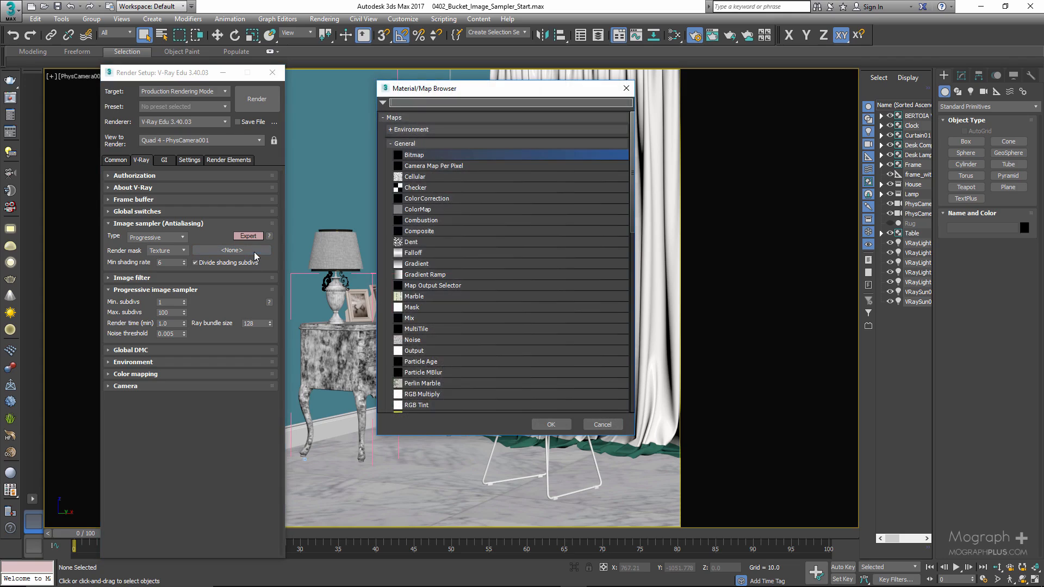
{"action": "double_click", "coordinate": [438, 155]}
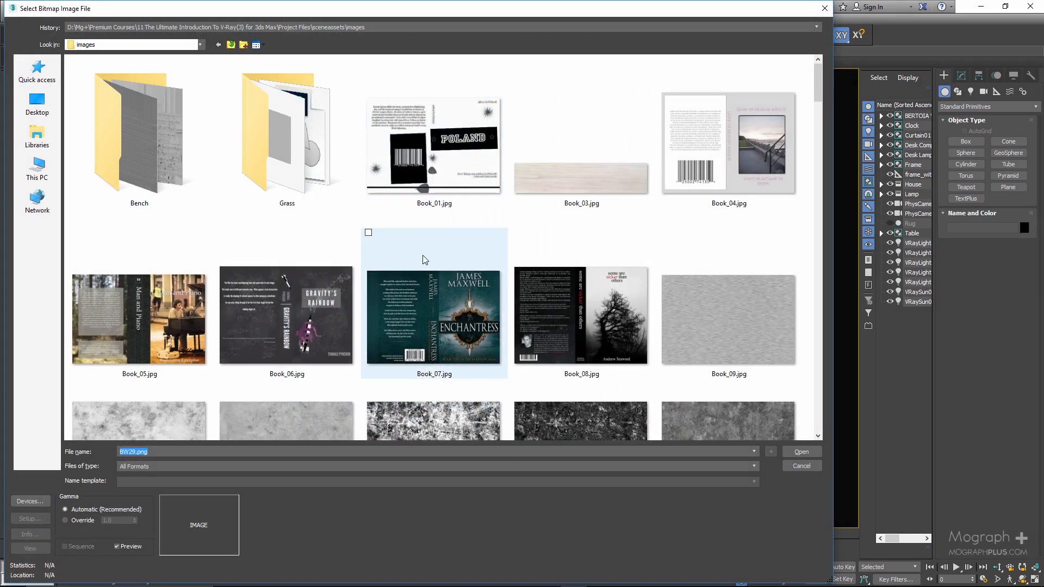
{"action": "scroll", "coordinate": [425, 258], "scroll_direction": "down", "scroll_amount": 3}
{"action": "scroll", "coordinate": [423, 258], "scroll_direction": "down", "scroll_amount": 1}
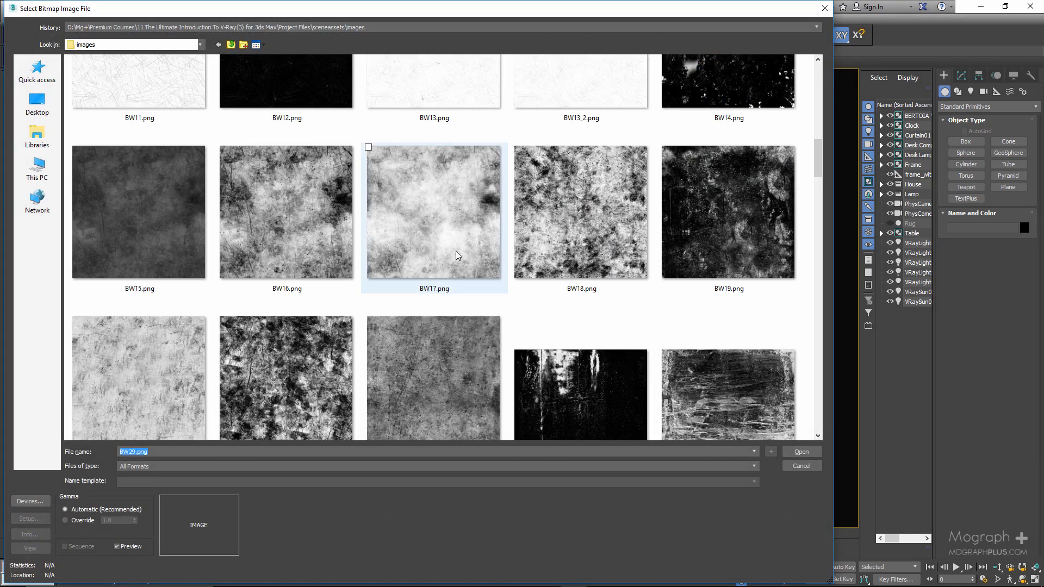
{"action": "scroll", "coordinate": [457, 256], "scroll_direction": "down", "scroll_amount": 2}
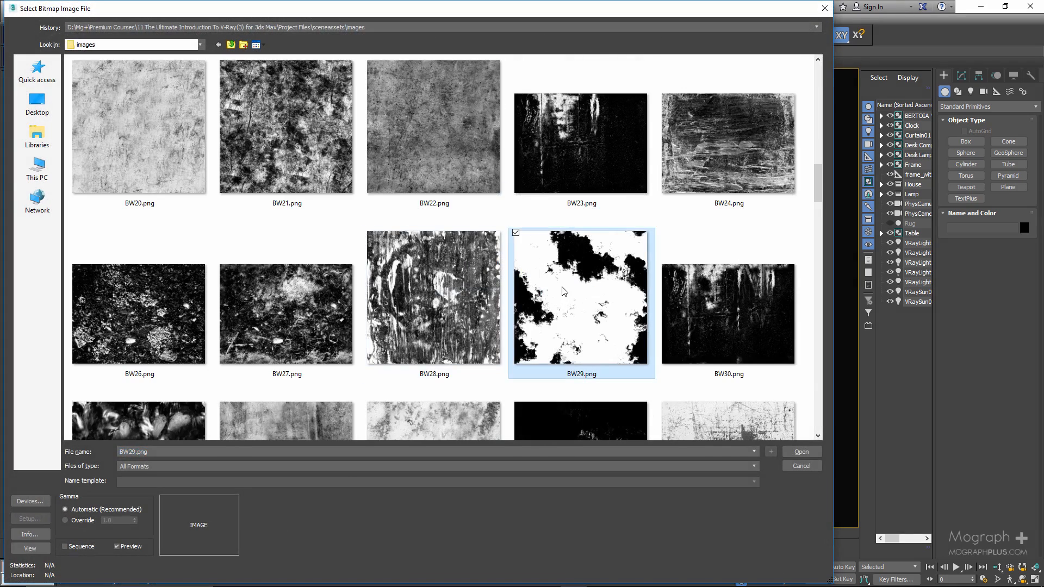
{"action": "double_click", "coordinate": [565, 294]}
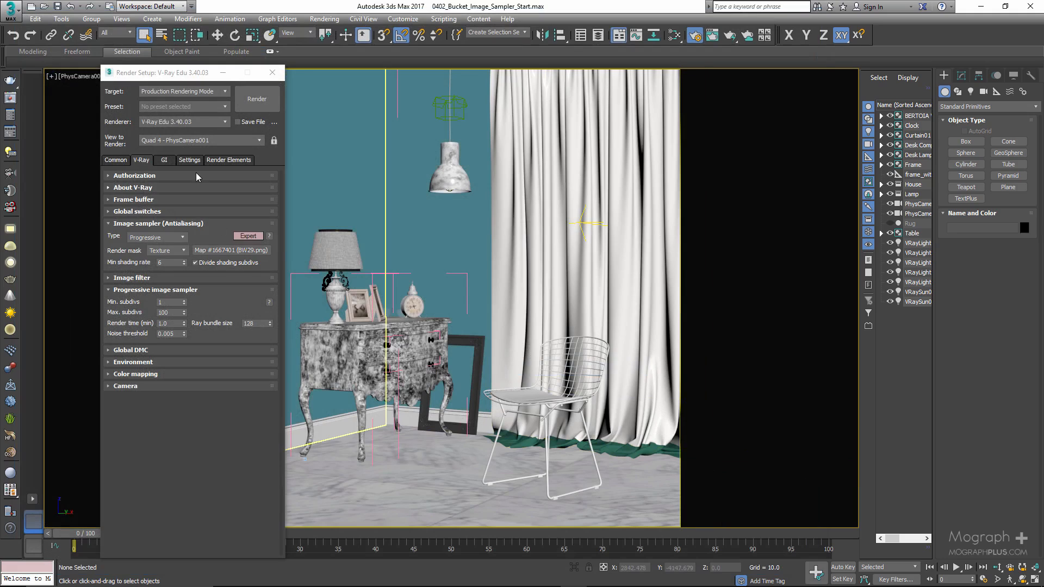
Set the secondary global illumination engine to Brute force and return to the image sampler settings.
{"action": "left_click", "coordinate": [164, 160]}
{"action": "left_click", "coordinate": [185, 214]}
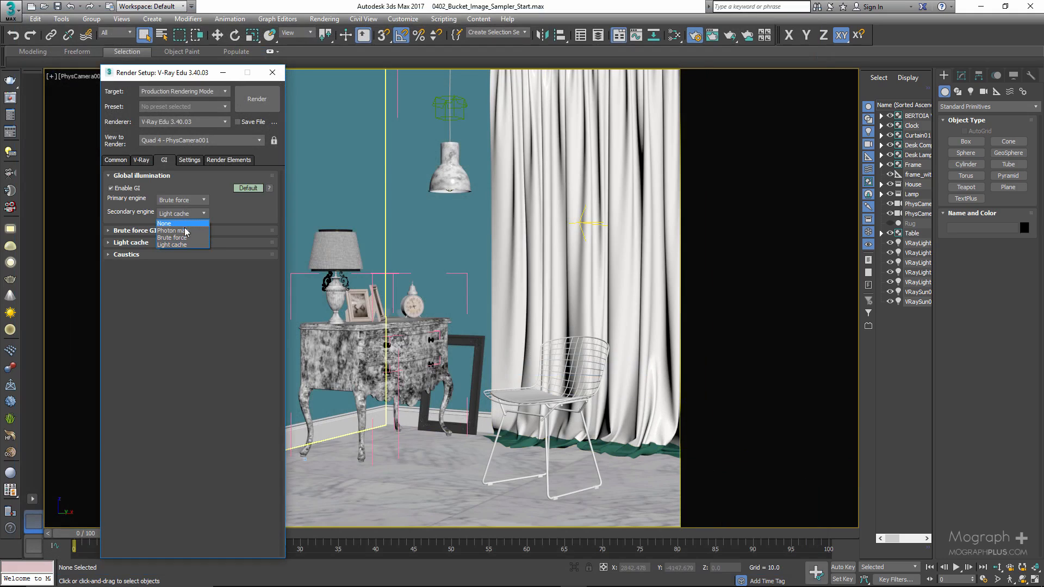
{"action": "left_click", "coordinate": [190, 237]}
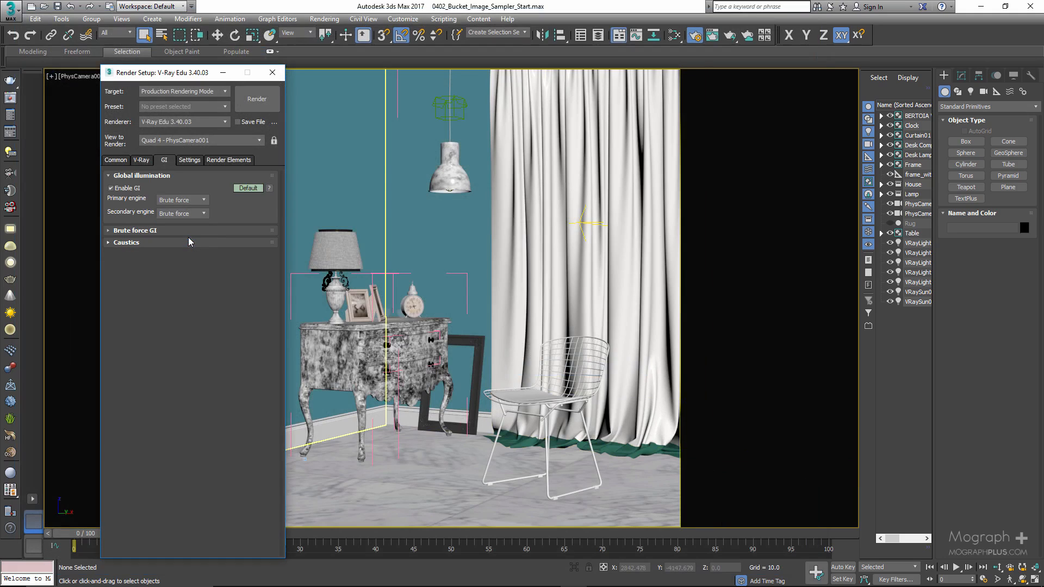
{"action": "left_click", "coordinate": [141, 159]}
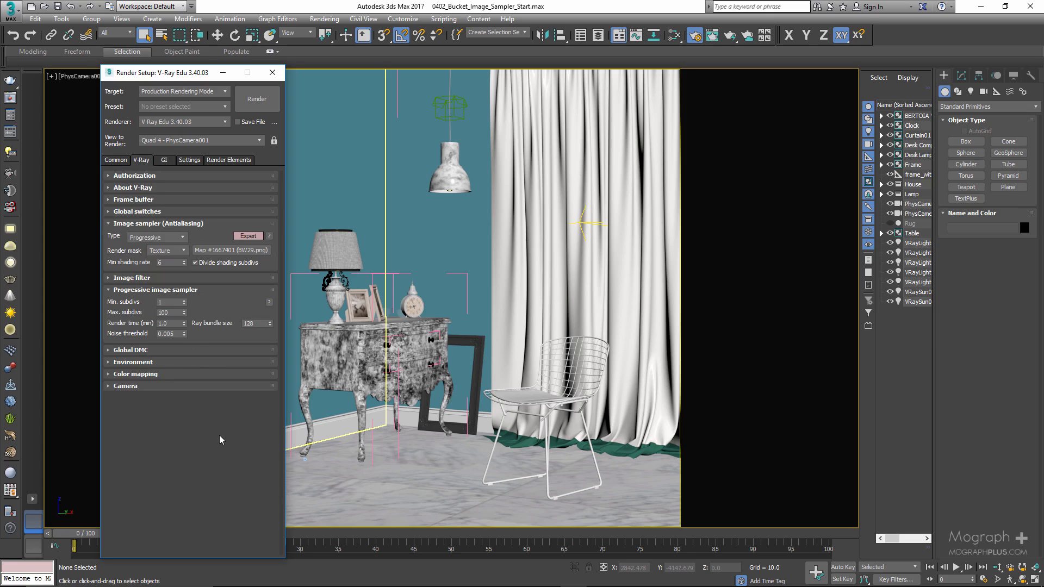
Render the scene with the texture mask and enlarge the frame buffer to show the image at 100%.
{"action": "left_click", "coordinate": [258, 109]}
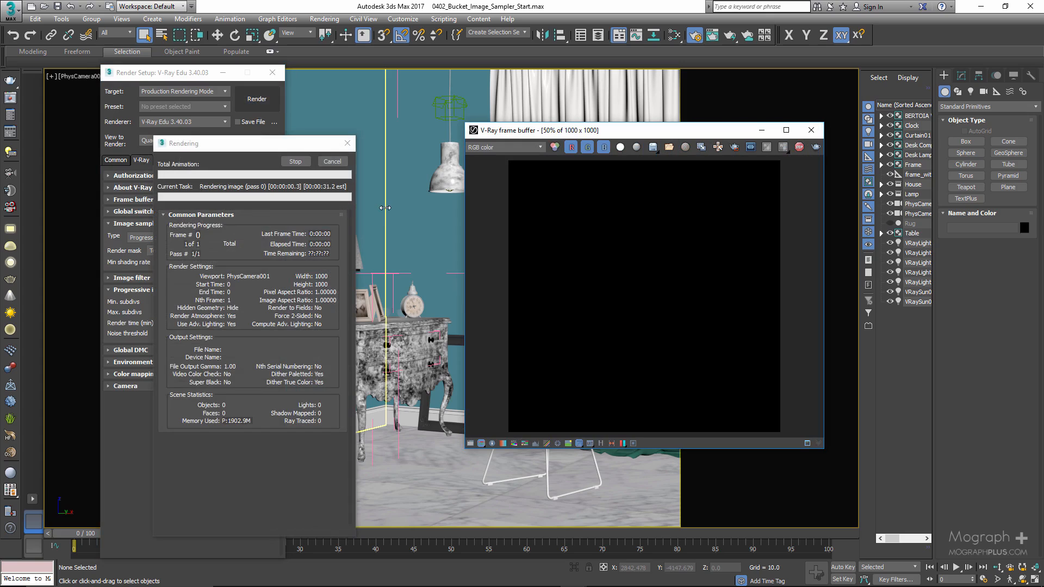
{"action": "left_click_drag", "start_coordinate": [578, 124], "coordinate": [581, 19]}
{"action": "scroll", "coordinate": [671, 295], "scroll_direction": "up", "scroll_amount": 1}
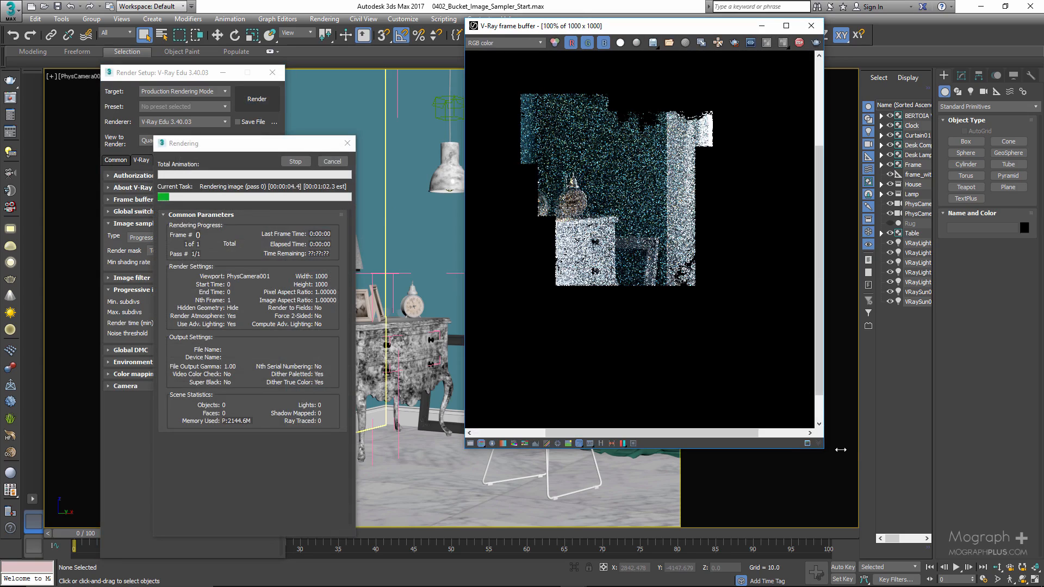
{"action": "left_click_drag", "start_coordinate": [823, 447], "coordinate": [1023, 586]}
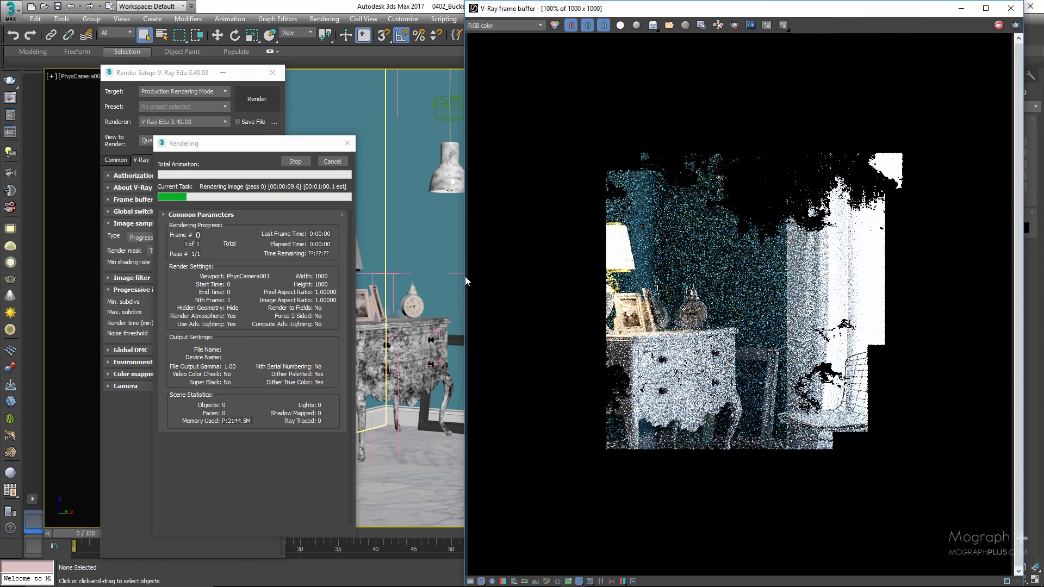
{"action": "left_click_drag", "start_coordinate": [466, 277], "coordinate": [417, 278]}
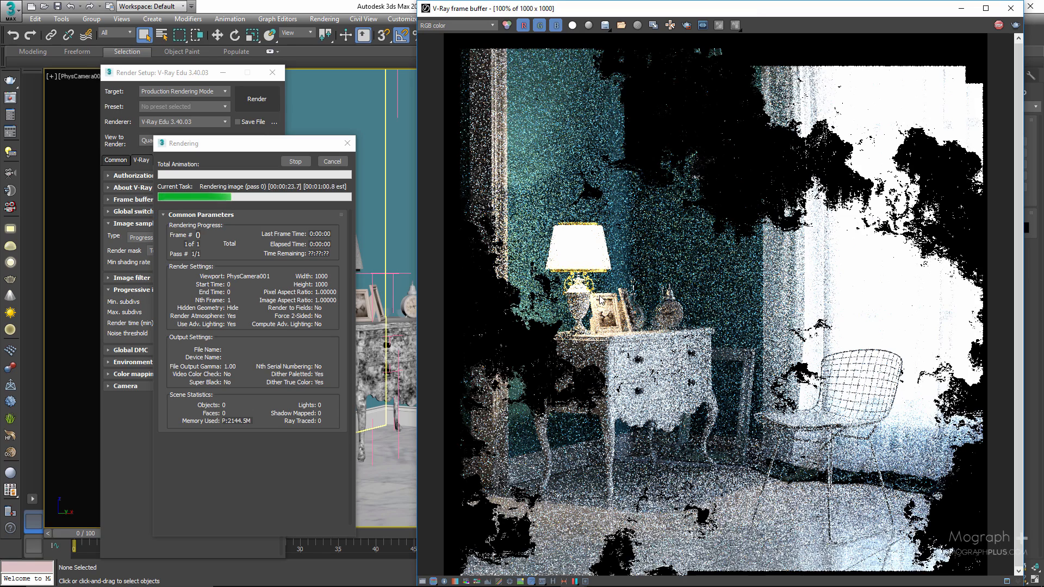
Cancel the running render and change the render mask to Selected.
{"action": "left_click", "coordinate": [241, 139]}
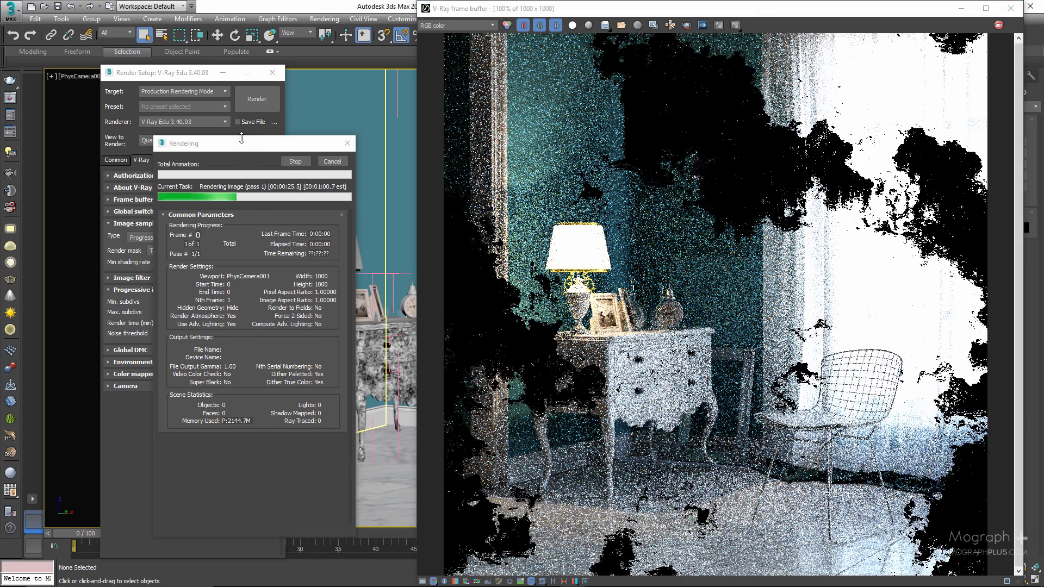
{"action": "left_click_drag", "start_coordinate": [241, 139], "coordinate": [241, 123]}
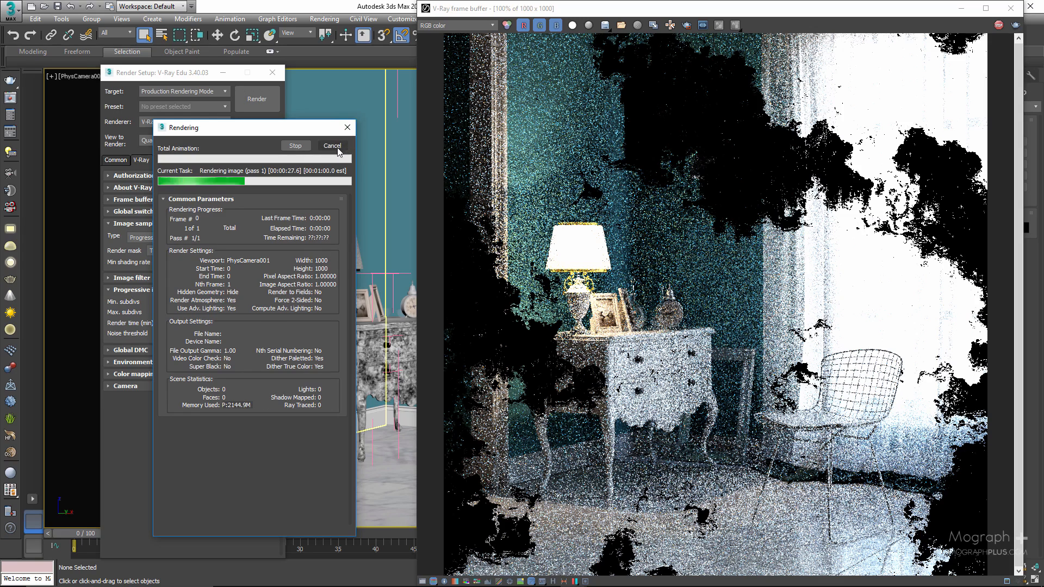
{"action": "left_click", "coordinate": [333, 146]}
{"action": "left_click", "coordinate": [166, 251]}
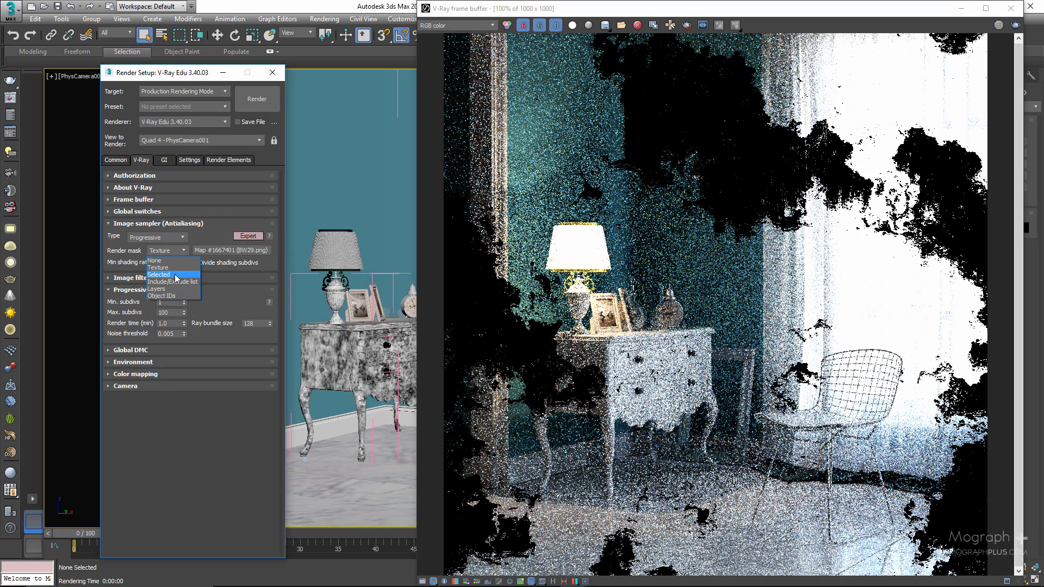
{"action": "left_click", "coordinate": [174, 275]}
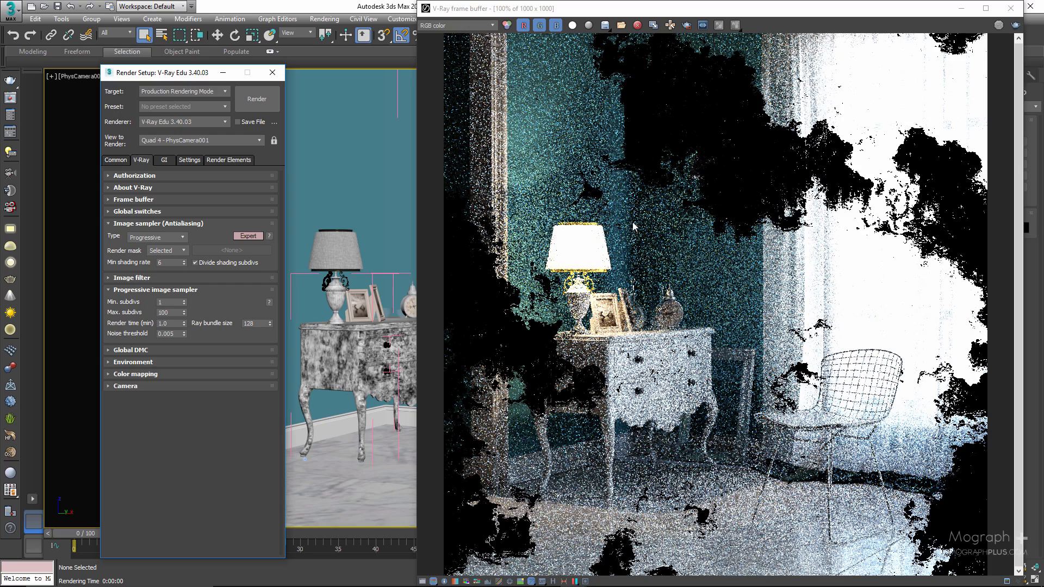
Show the advanced color mapping options and set the Reinhard burn value to 0.15.
{"action": "left_click", "coordinate": [203, 373]}
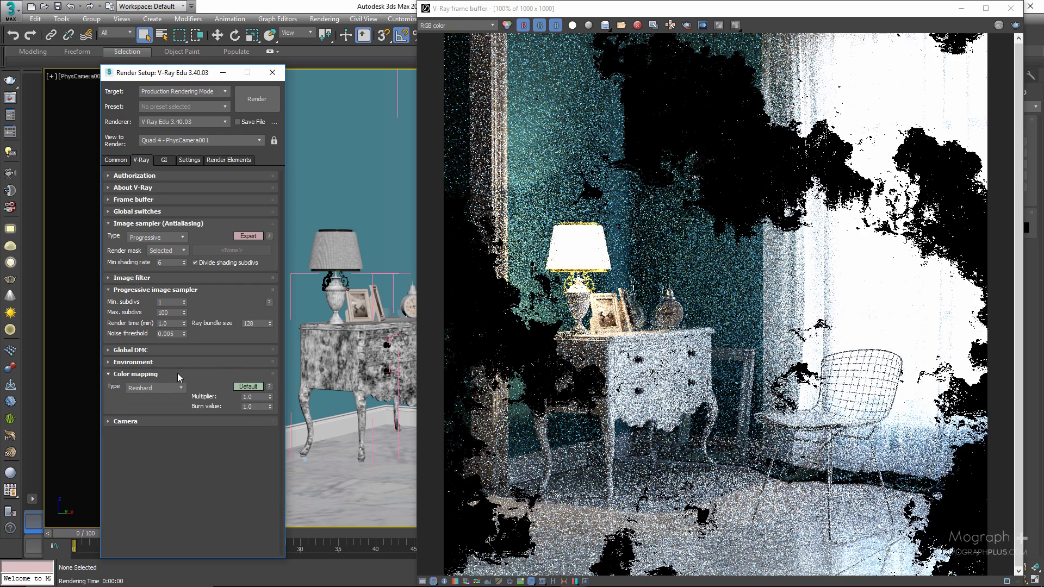
{"action": "left_click", "coordinate": [236, 387]}
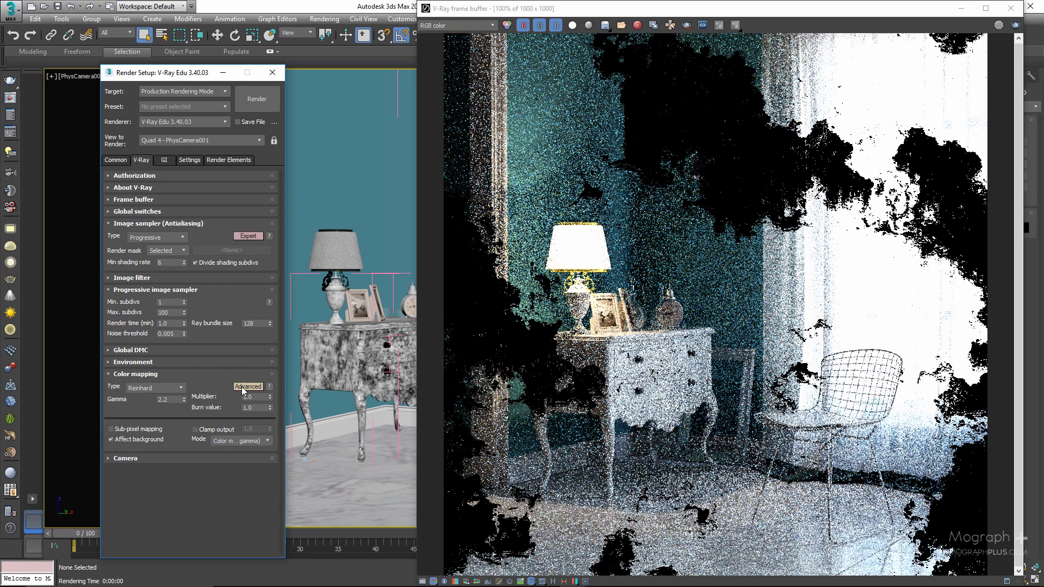
{"action": "double_click", "coordinate": [254, 411]}
{"action": "type", "text": "0.15"}
{"action": "key", "text": "Return"}
{"action": "left_click", "coordinate": [200, 374]}
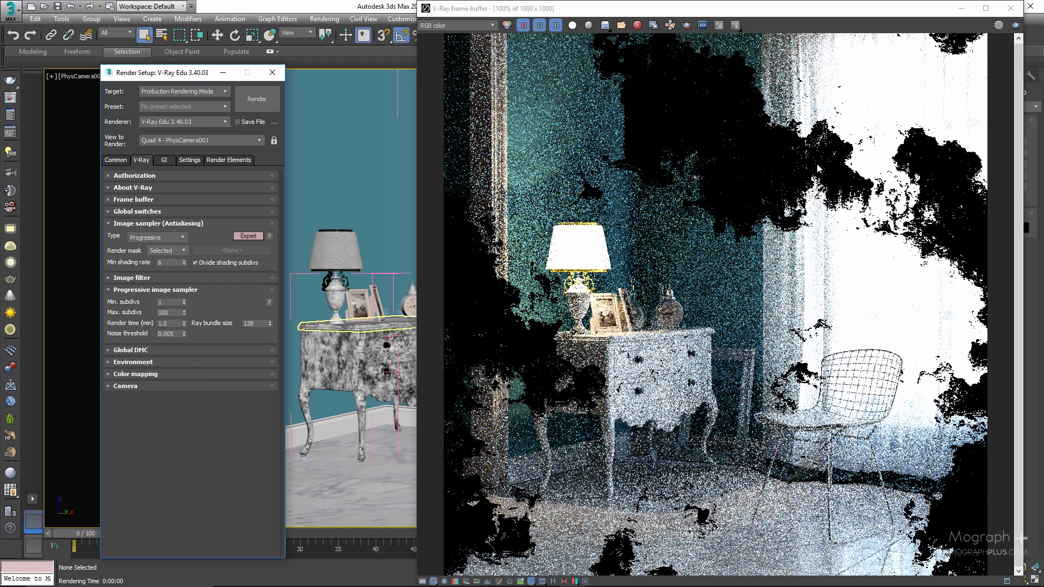
Clear all channel data from the frame buffer and select the desk's body and top in the viewport.
{"action": "left_click", "coordinate": [637, 26]}
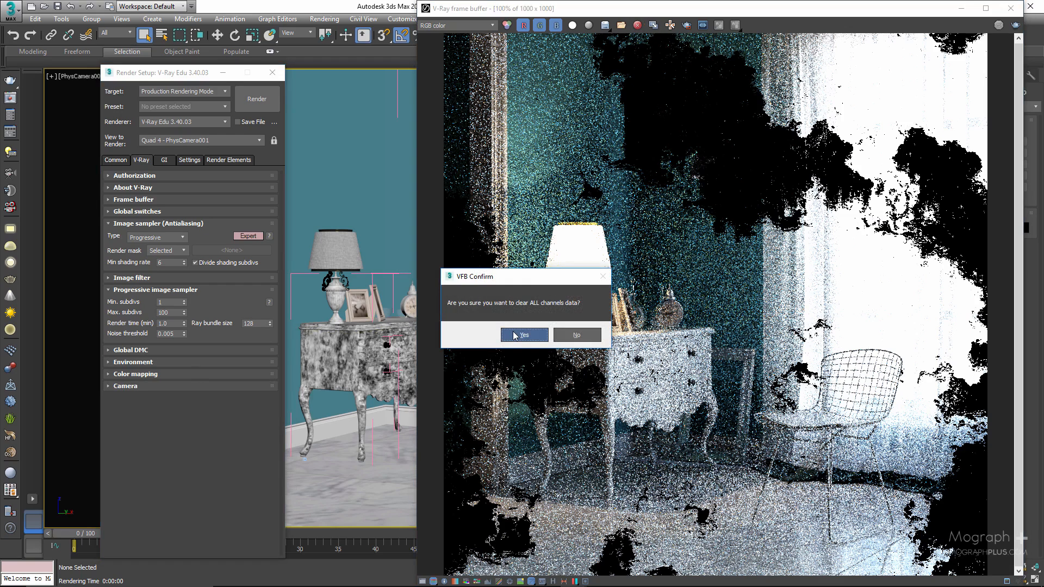
{"action": "left_click", "coordinate": [517, 334]}
{"action": "left_click", "coordinate": [348, 359]}
{"action": "left_click", "coordinate": [338, 325], "text": "ctrl"}
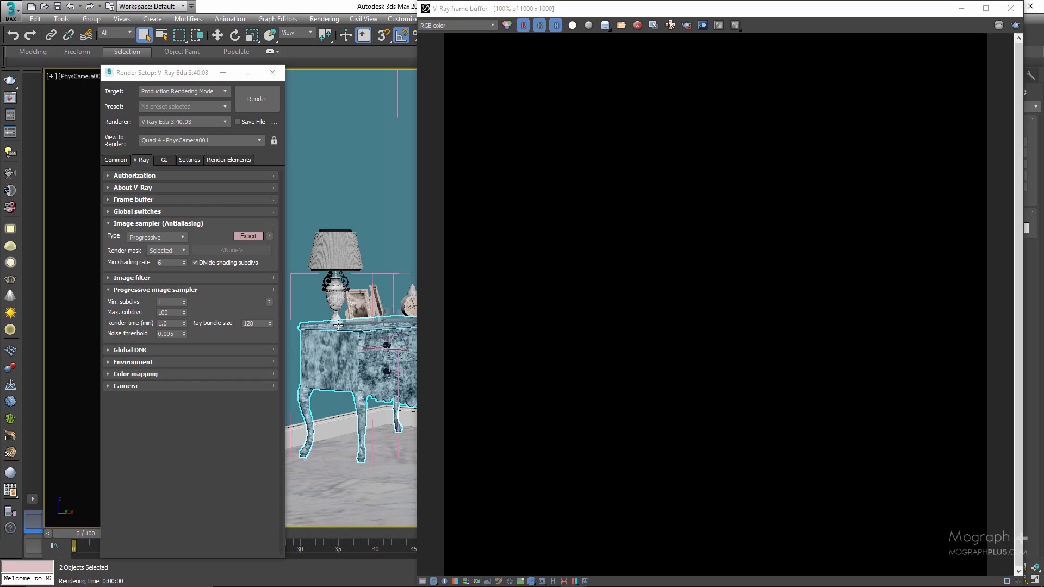
Render only the selected desk, dismiss the V-Ray messages and cancel the render once the desk is drawn.
{"action": "left_click", "coordinate": [253, 100]}
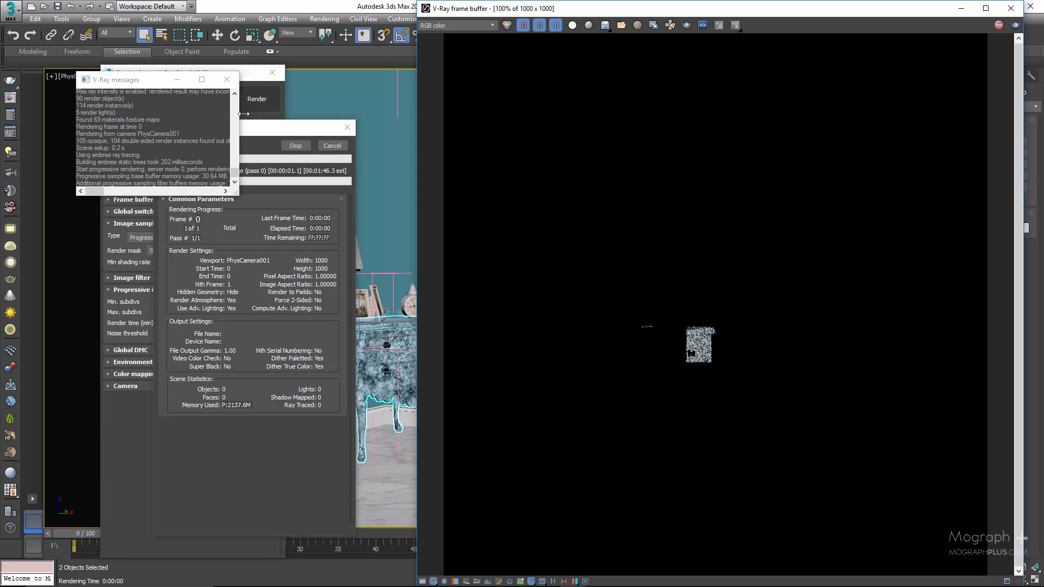
{"action": "left_click", "coordinate": [227, 80]}
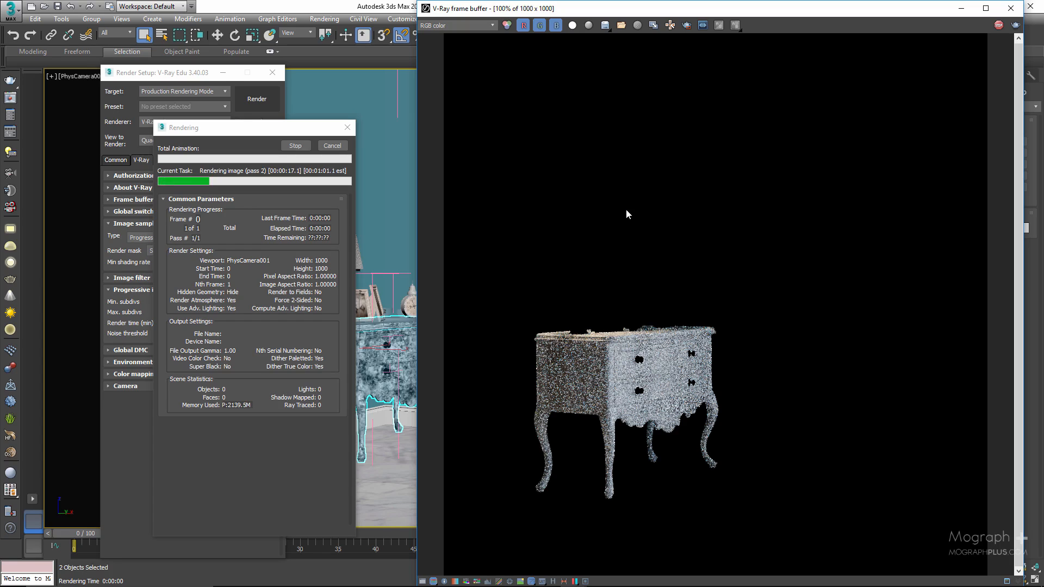
{"action": "left_click", "coordinate": [331, 146]}
Clear the desk render from the frame buffer and close the V-Ray messages window.
{"action": "left_click", "coordinate": [637, 25]}
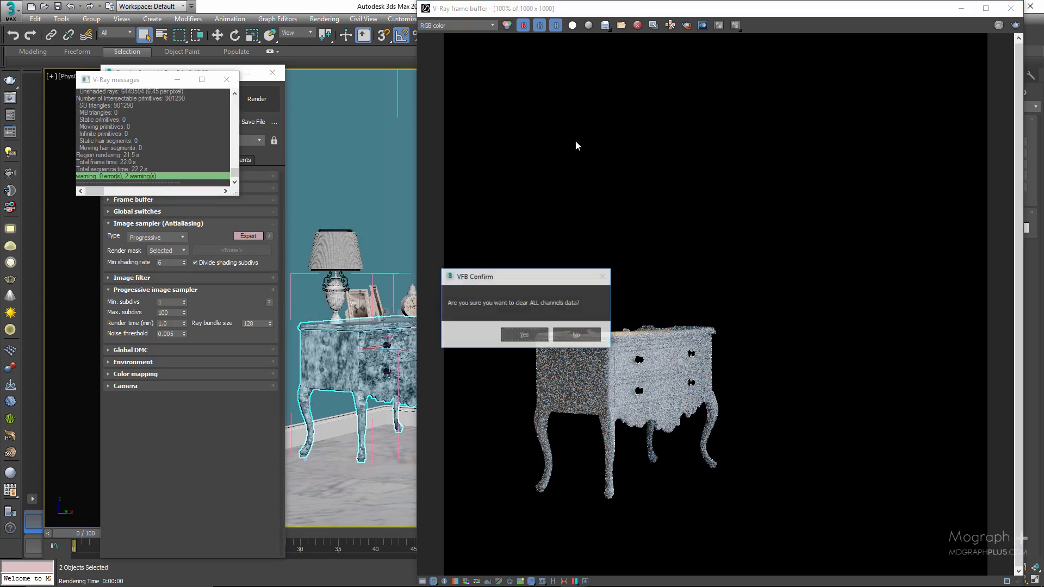
{"action": "left_click", "coordinate": [518, 333]}
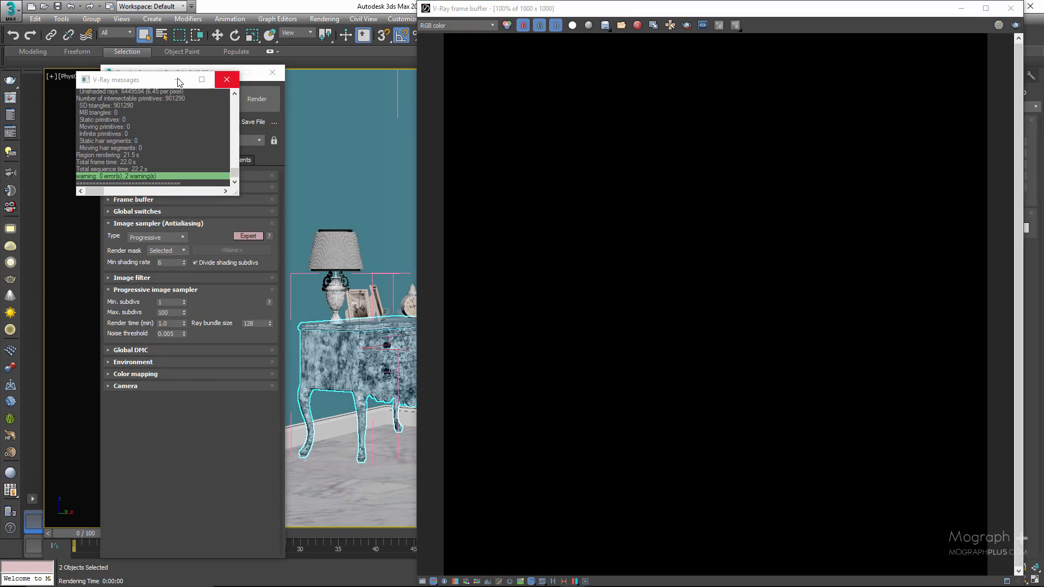
{"action": "left_click_drag", "start_coordinate": [145, 84], "coordinate": [478, 87]}
{"action": "left_click", "coordinate": [583, 84]}
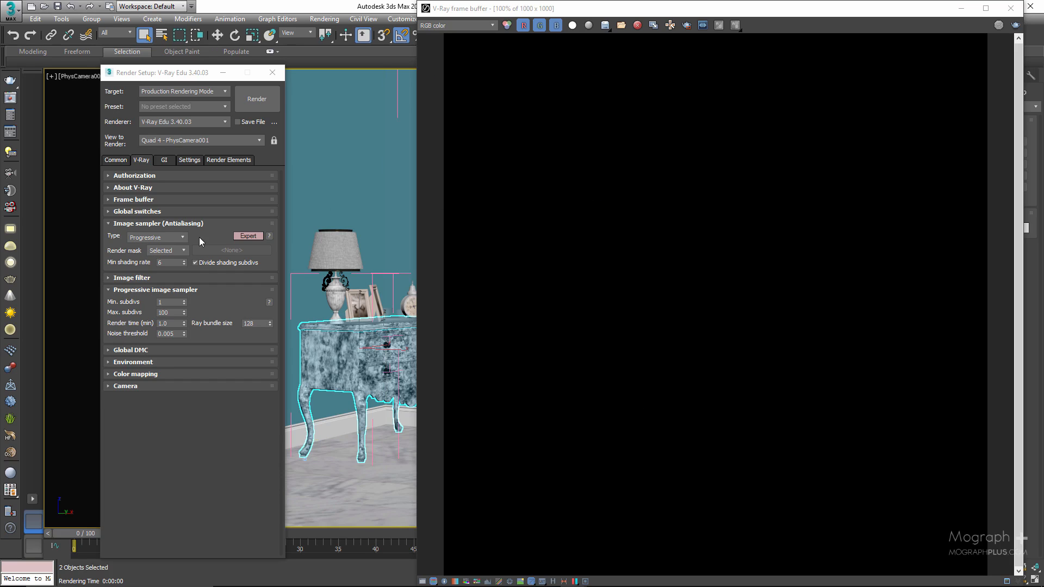
Set the render mask to Include/Exclude list and include Curtain00, Floor and the Desk Lamp group.
{"action": "left_click", "coordinate": [168, 251]}
{"action": "left_click", "coordinate": [175, 281]}
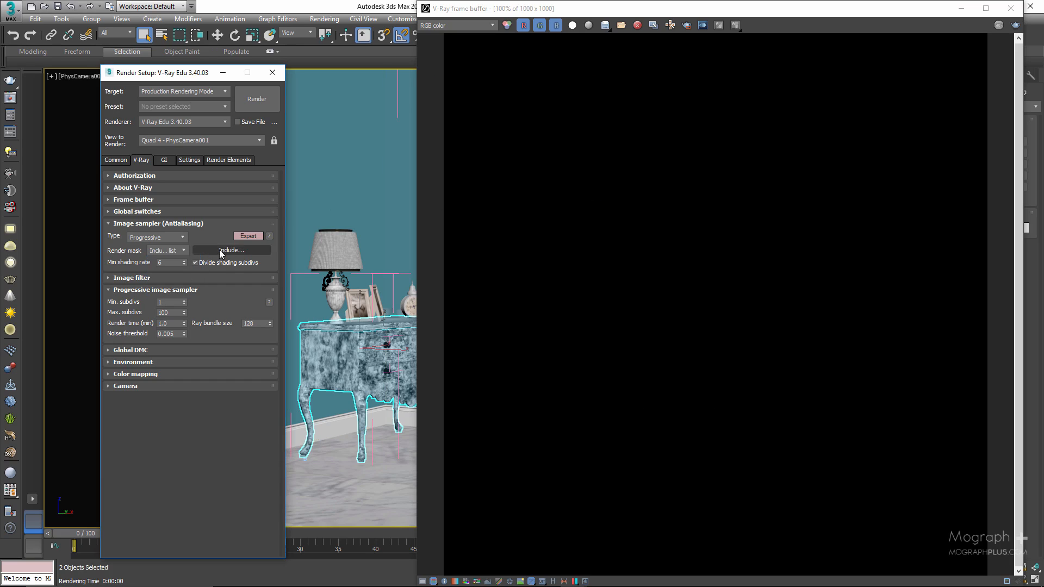
{"action": "left_click", "coordinate": [231, 250]}
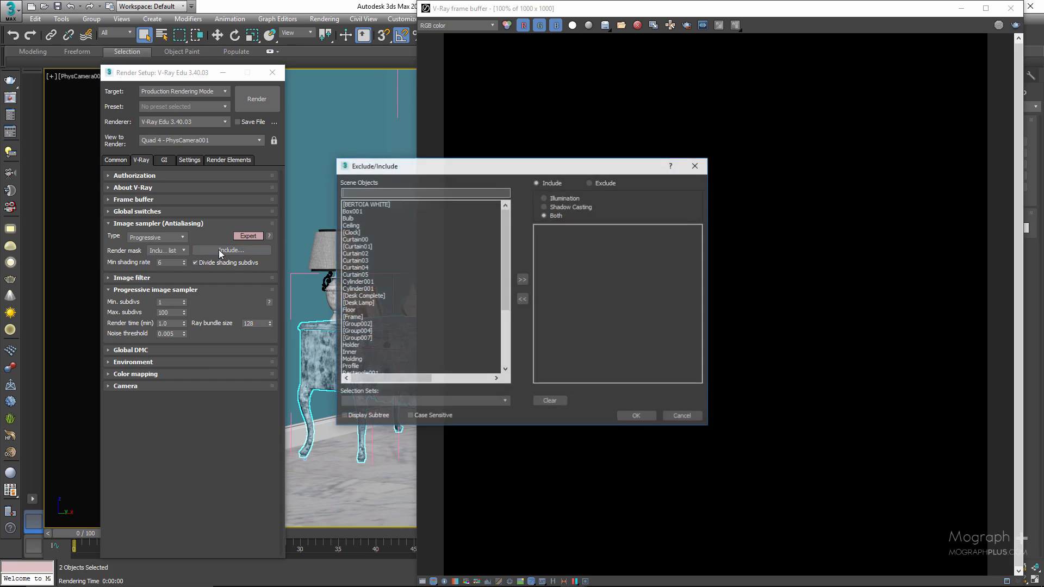
{"action": "left_click", "coordinate": [358, 239]}
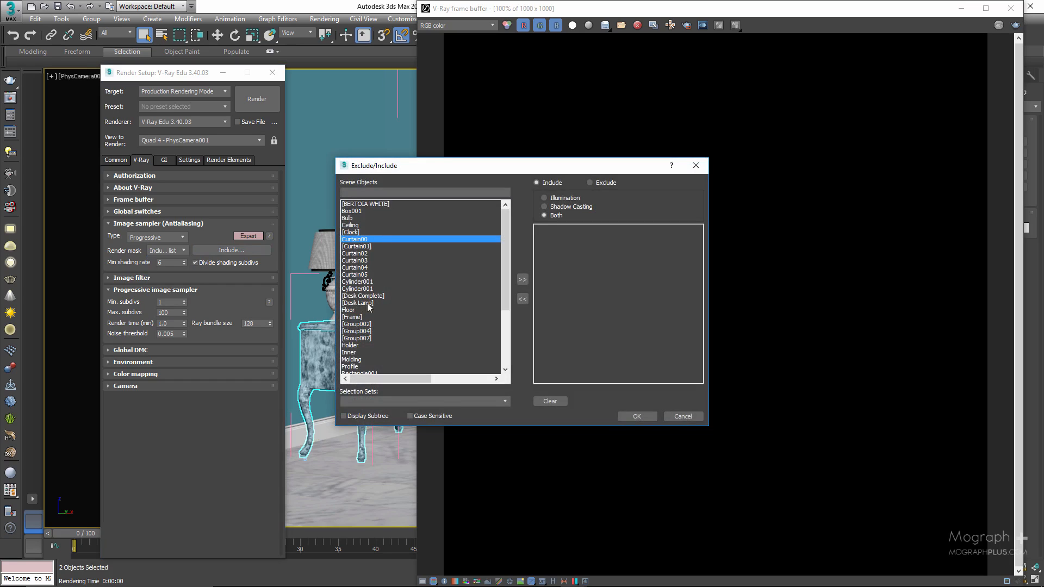
{"action": "left_click", "coordinate": [359, 309], "text": "ctrl"}
{"action": "left_click", "coordinate": [368, 303], "text": "ctrl"}
{"action": "left_click", "coordinate": [522, 279]}
{"action": "left_click", "coordinate": [634, 416]}
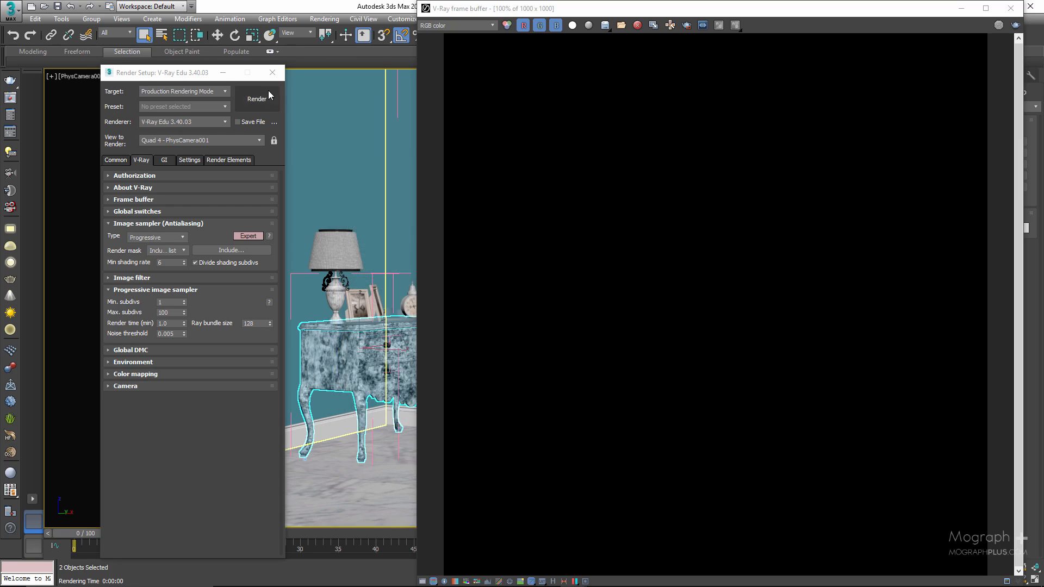
Render the included curtain, floor and desk lamp, inspect the result in the frame buffer and cancel the render.
{"action": "left_click", "coordinate": [269, 90]}
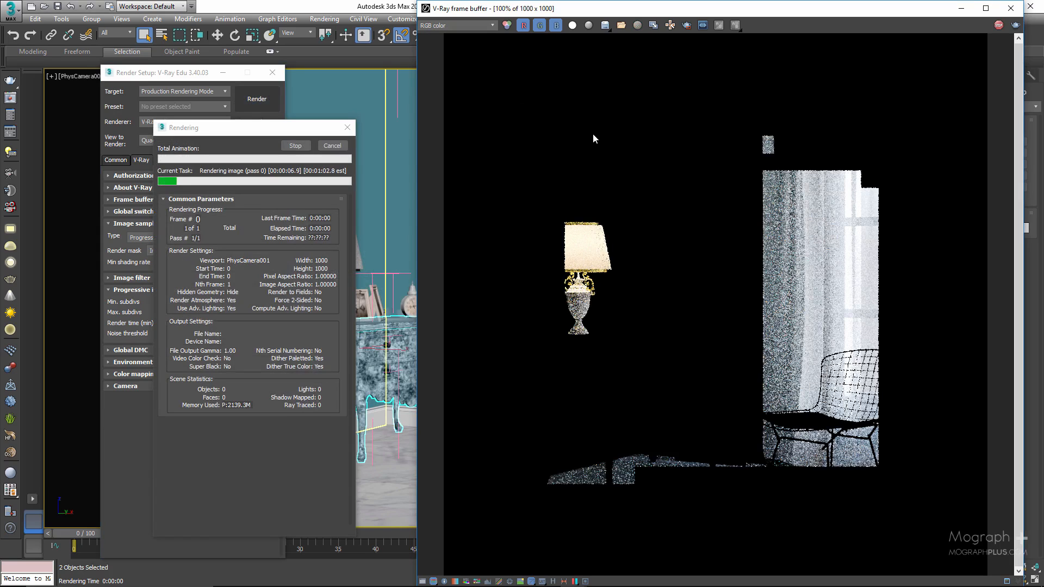
{"action": "scroll", "coordinate": [592, 133], "scroll_direction": "down", "scroll_amount": 2}
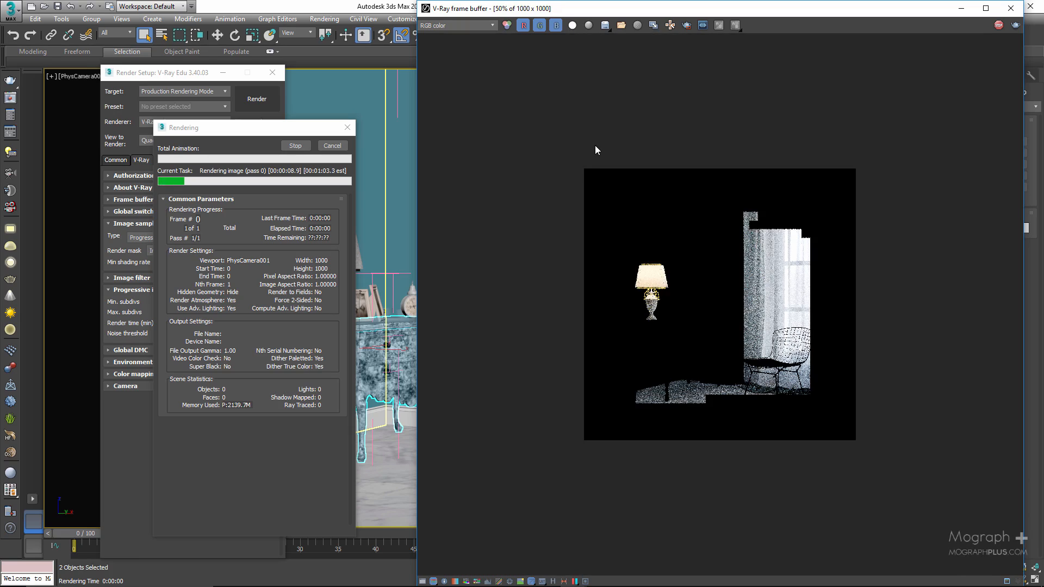
{"action": "scroll", "coordinate": [595, 145], "scroll_direction": "up", "scroll_amount": 2}
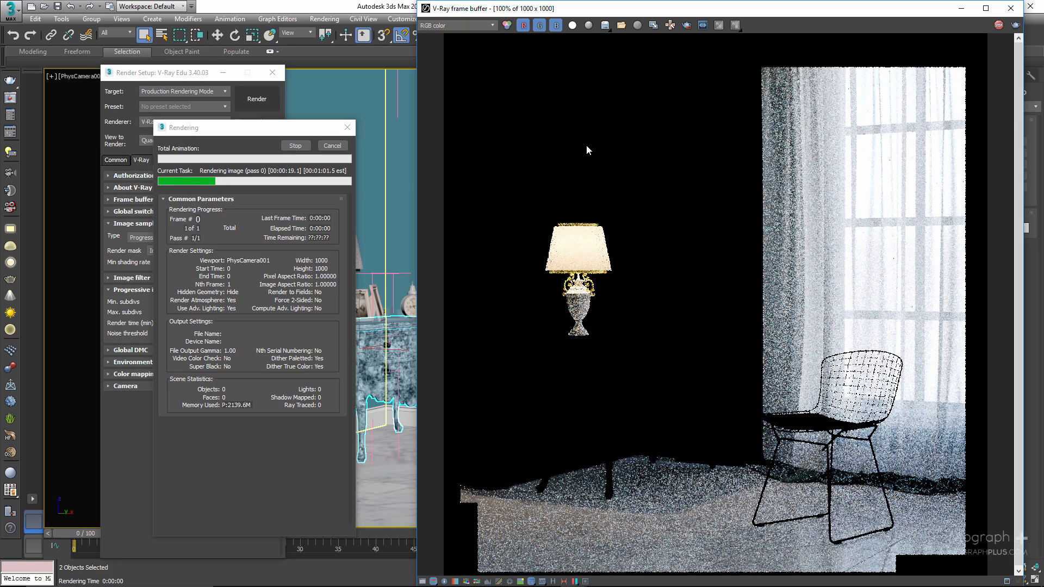
{"action": "left_click", "coordinate": [244, 134]}
{"action": "left_click_drag", "start_coordinate": [244, 133], "coordinate": [363, 131]}
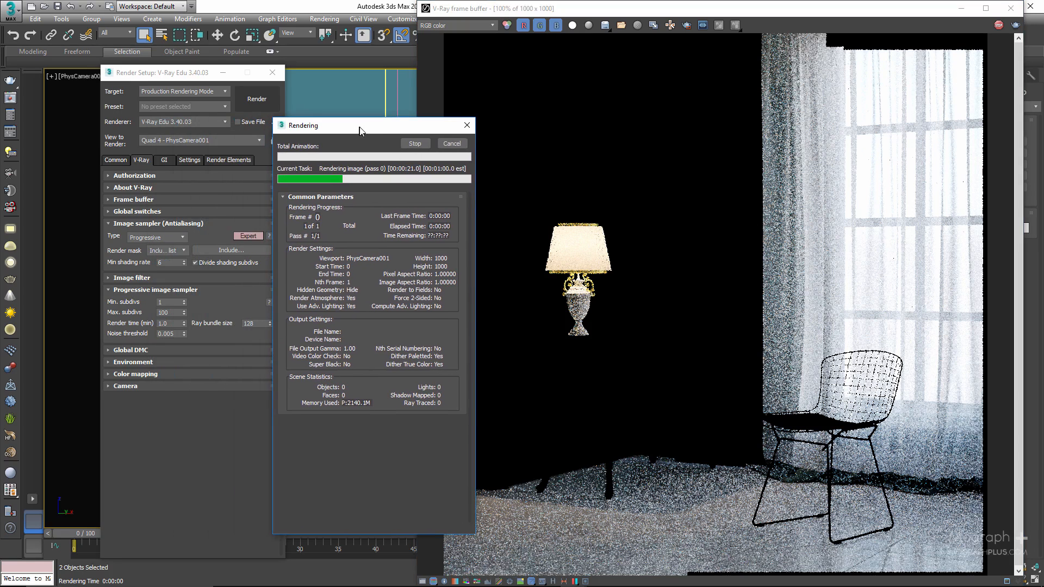
{"action": "left_click", "coordinate": [455, 142]}
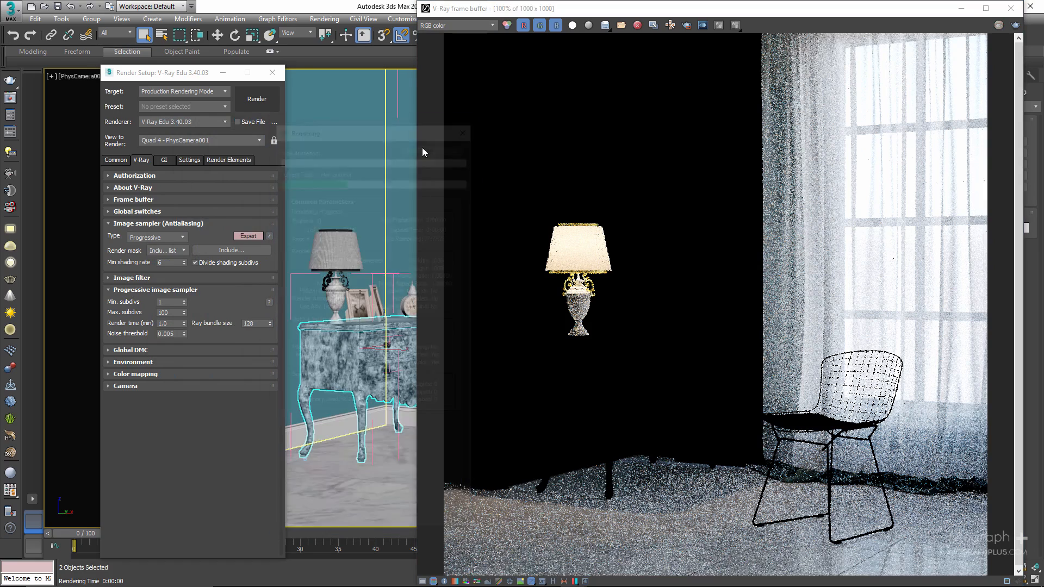
Switch the image sampler's render mask to Layers, and after that to Object IDs.
{"action": "left_click", "coordinate": [161, 251]}
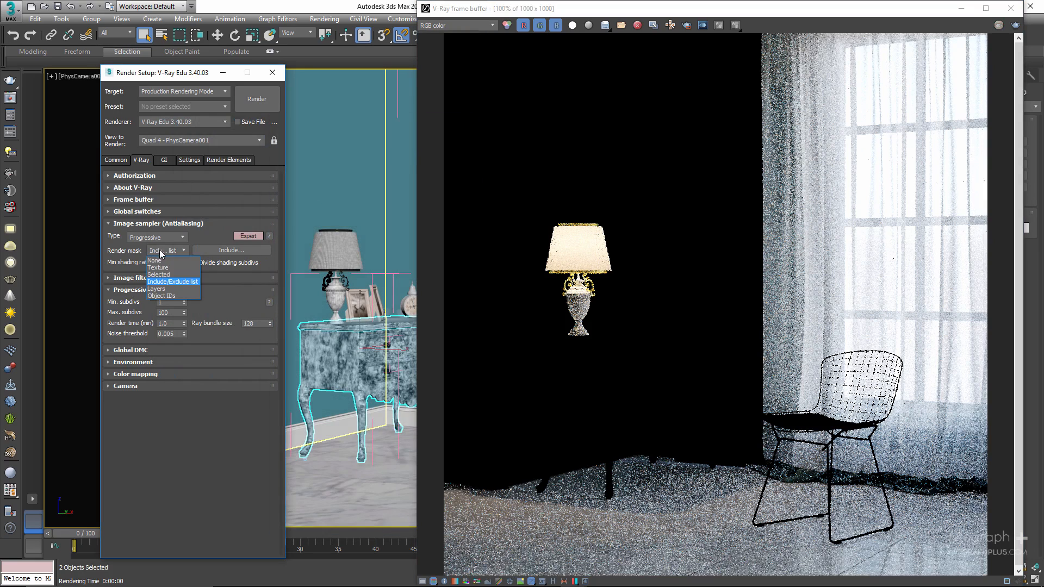
{"action": "left_click", "coordinate": [170, 289]}
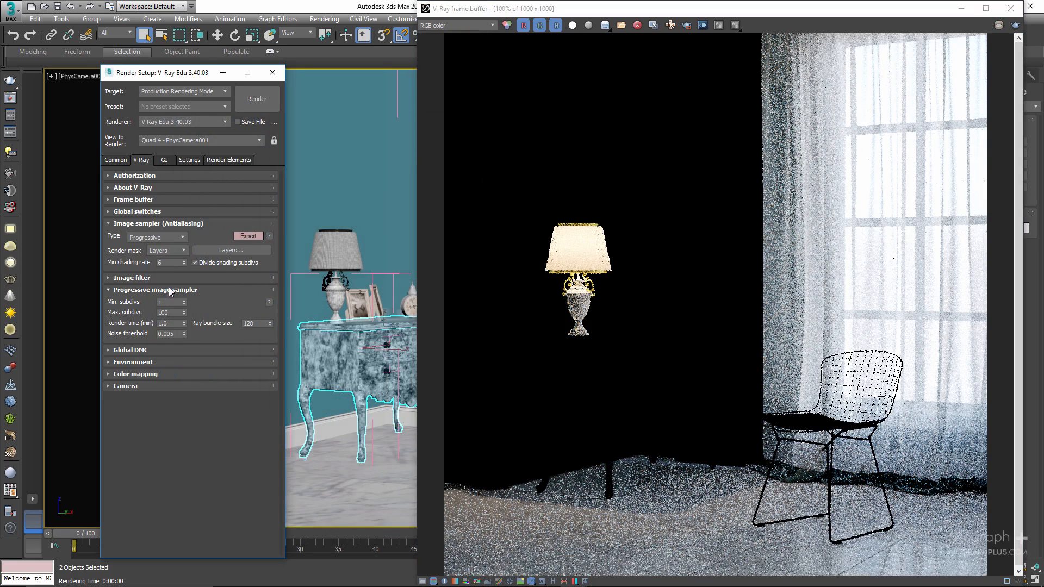
{"action": "left_click", "coordinate": [166, 251]}
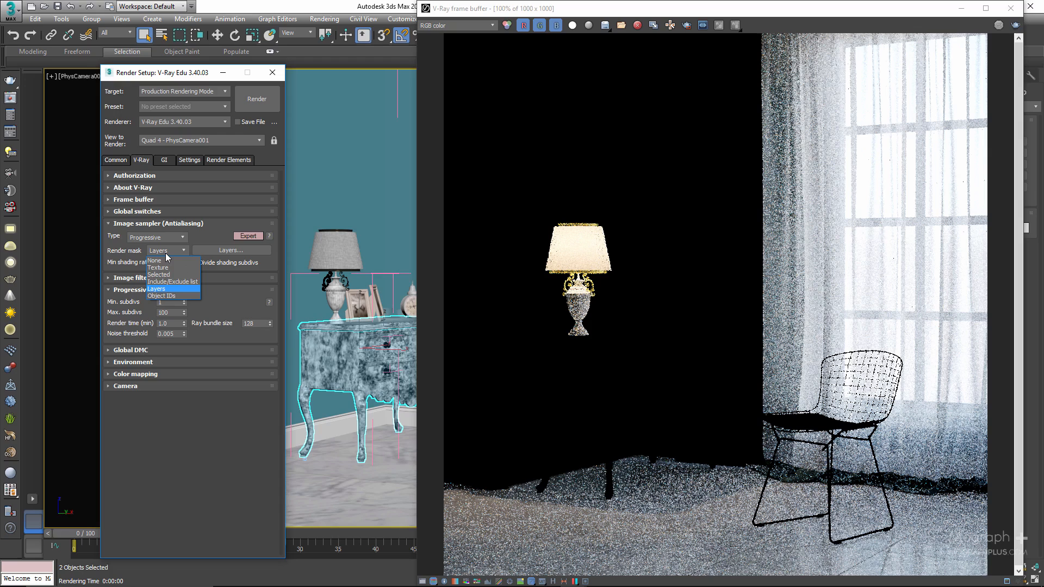
{"action": "left_click", "coordinate": [165, 296]}
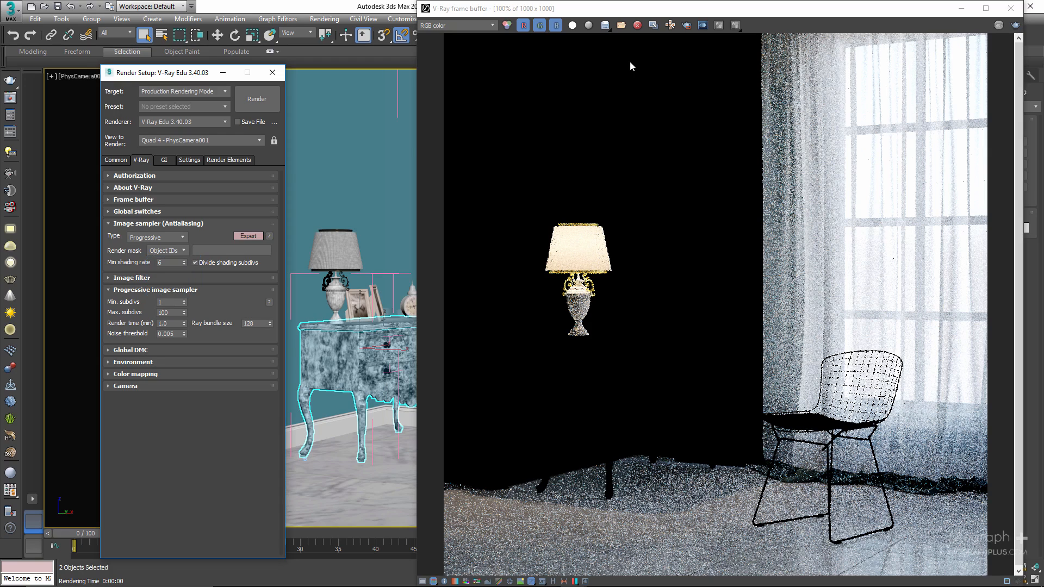
Clear the frame buffer, move its window aside to uncover the viewport and close the V-Ray messages window.
{"action": "left_click", "coordinate": [637, 26]}
{"action": "left_click", "coordinate": [516, 333]}
{"action": "left_click_drag", "start_coordinate": [603, 11], "coordinate": [716, 11]}
{"action": "left_click", "coordinate": [464, 79]}
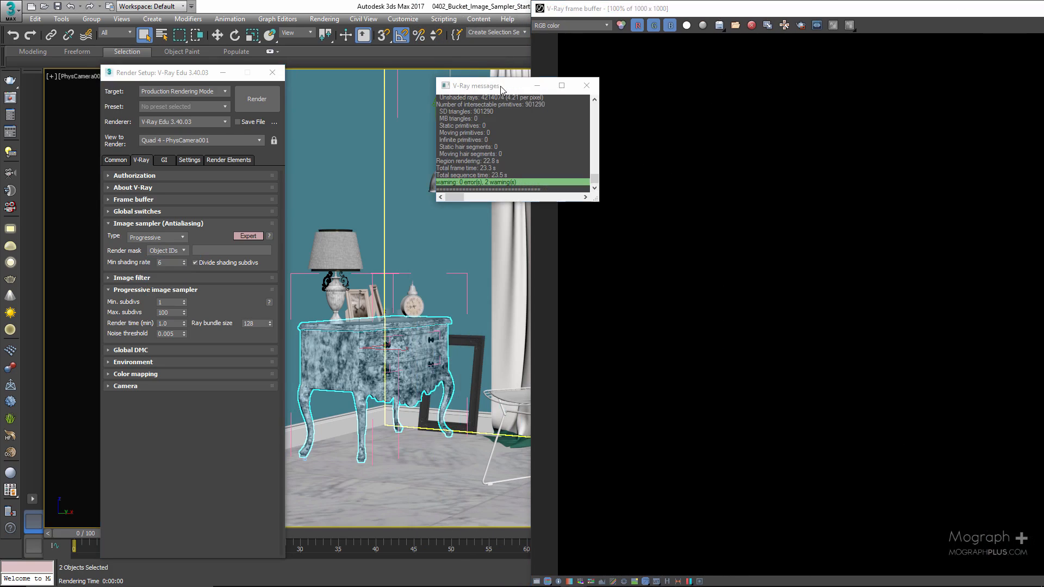
{"action": "left_click", "coordinate": [593, 87]}
Select the hanging lamp's shade in the viewport and set its G-Buffer object ID to 4.
{"action": "left_click", "coordinate": [443, 169]}
{"action": "right_click", "coordinate": [443, 170]}
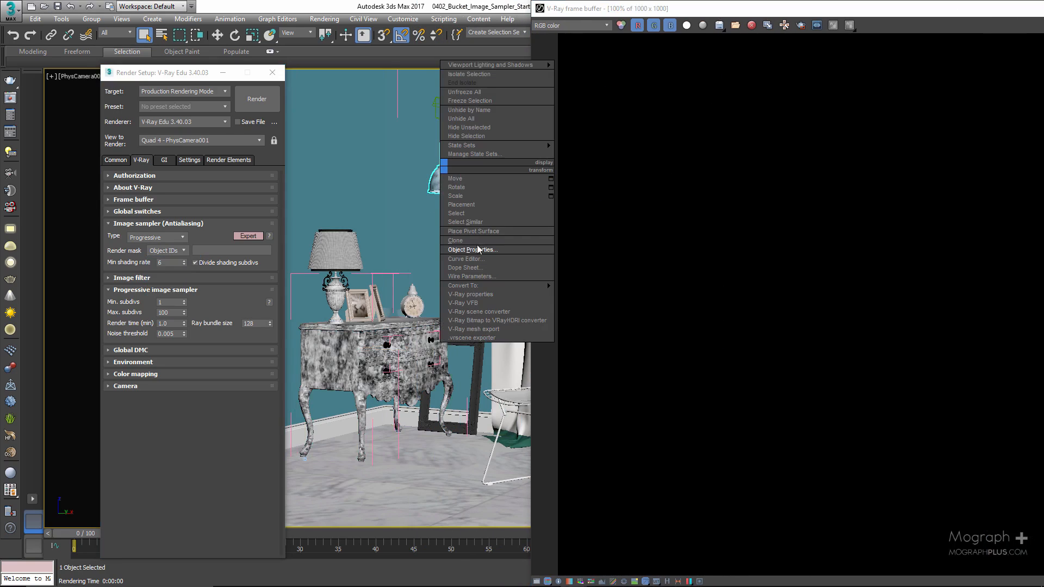
{"action": "left_click", "coordinate": [499, 250]}
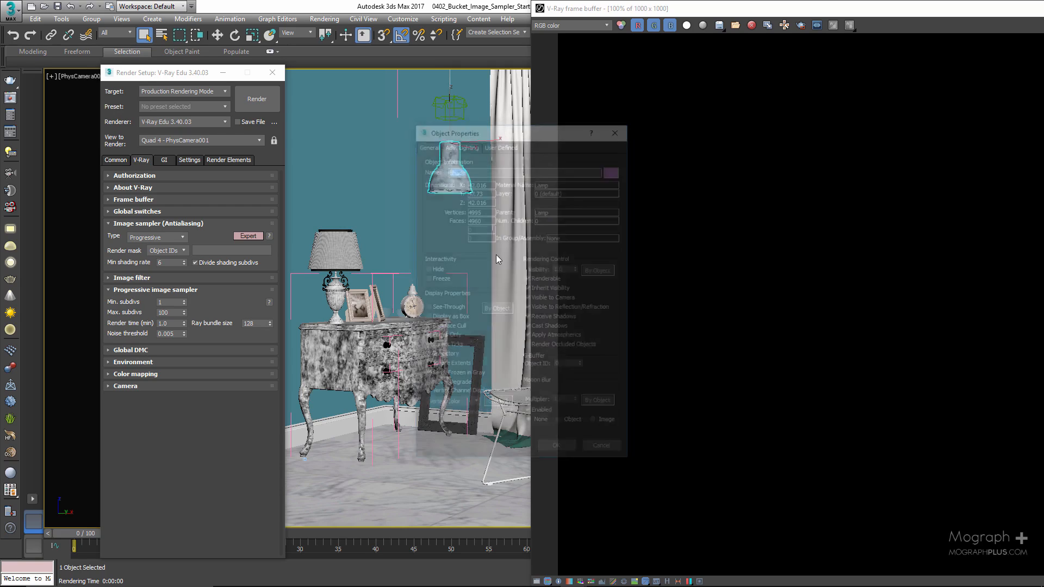
{"action": "double_click", "coordinate": [572, 368]}
{"action": "type", "text": "4"}
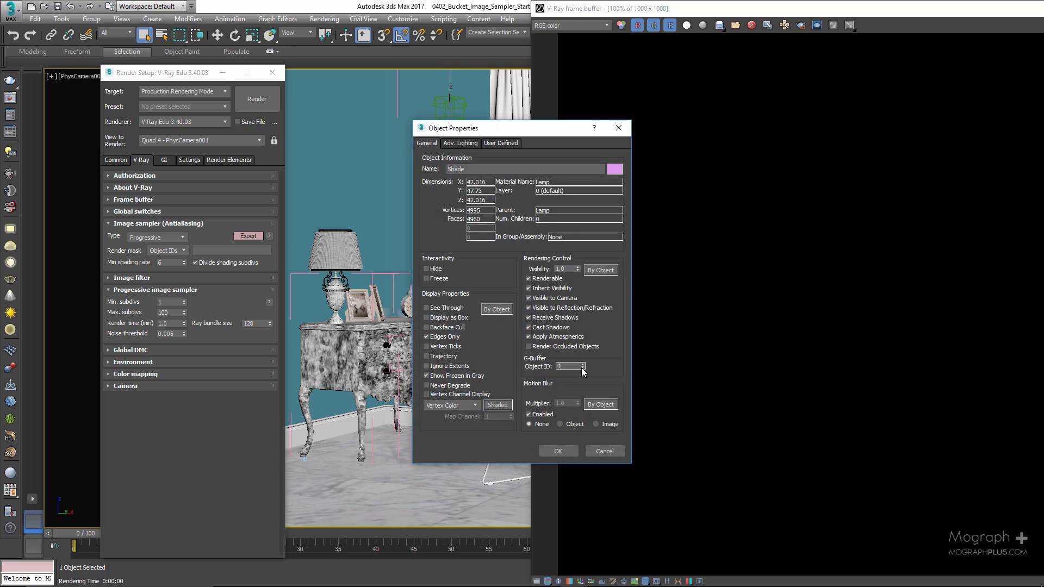
{"action": "left_click", "coordinate": [558, 452]}
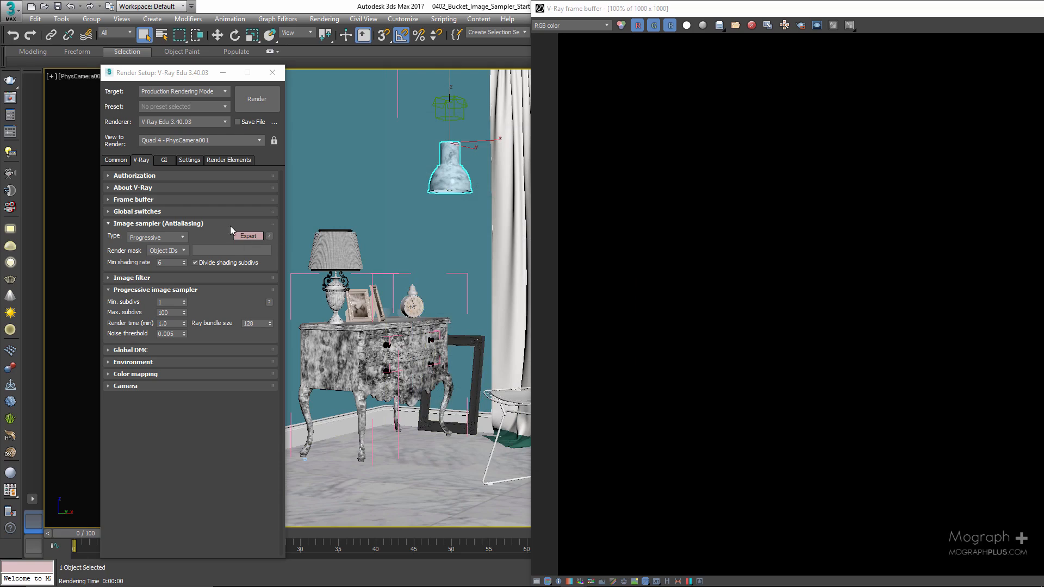
Enter 4 as the render mask's object ID, render the scene and inspect the lampshade in the frame buffer.
{"action": "left_click", "coordinate": [226, 251]}
{"action": "key", "text": "Return"}
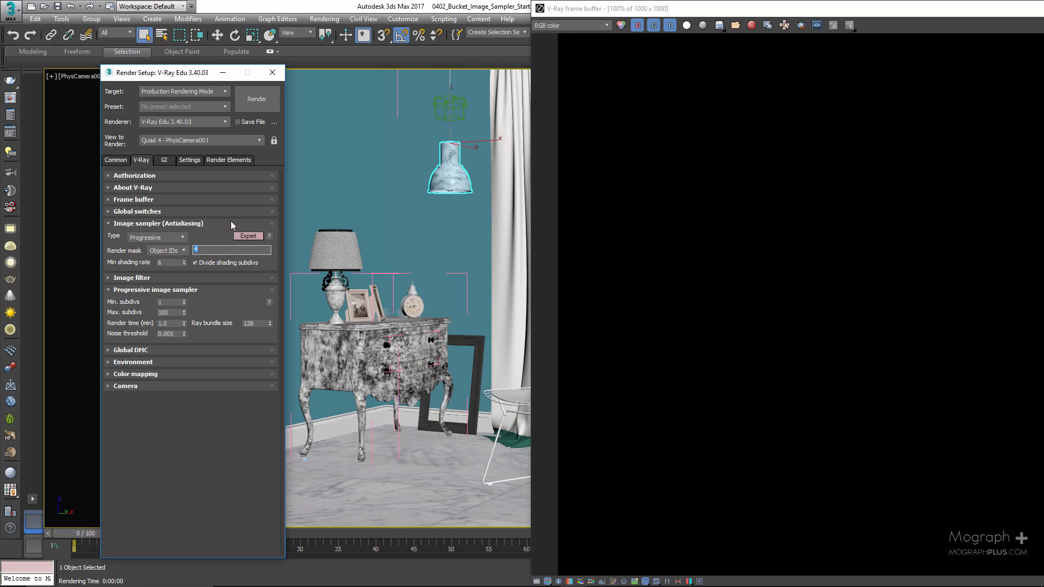
{"action": "left_click", "coordinate": [256, 100]}
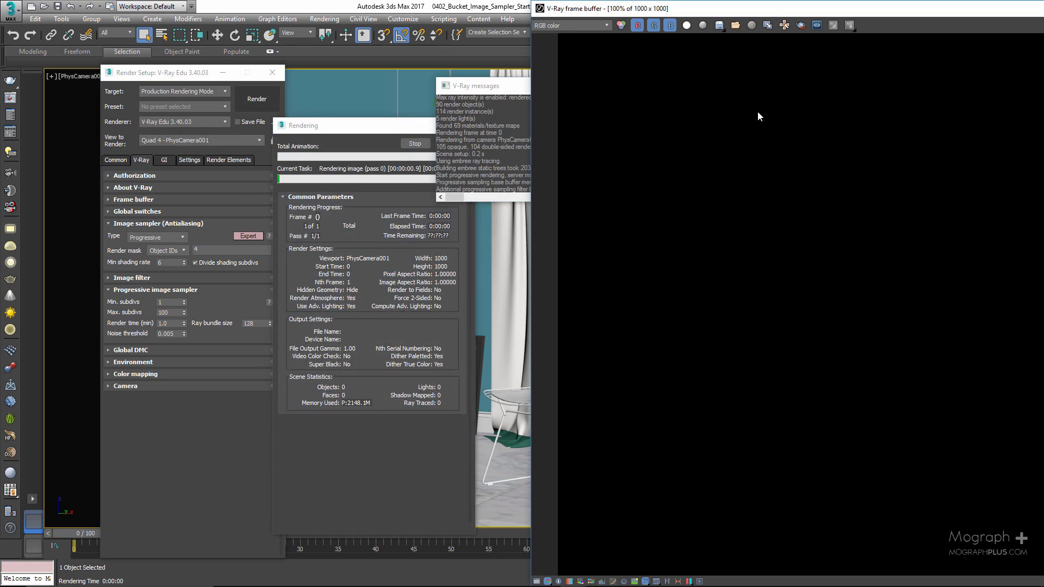
{"action": "left_click_drag", "start_coordinate": [758, 9], "coordinate": [688, 10]}
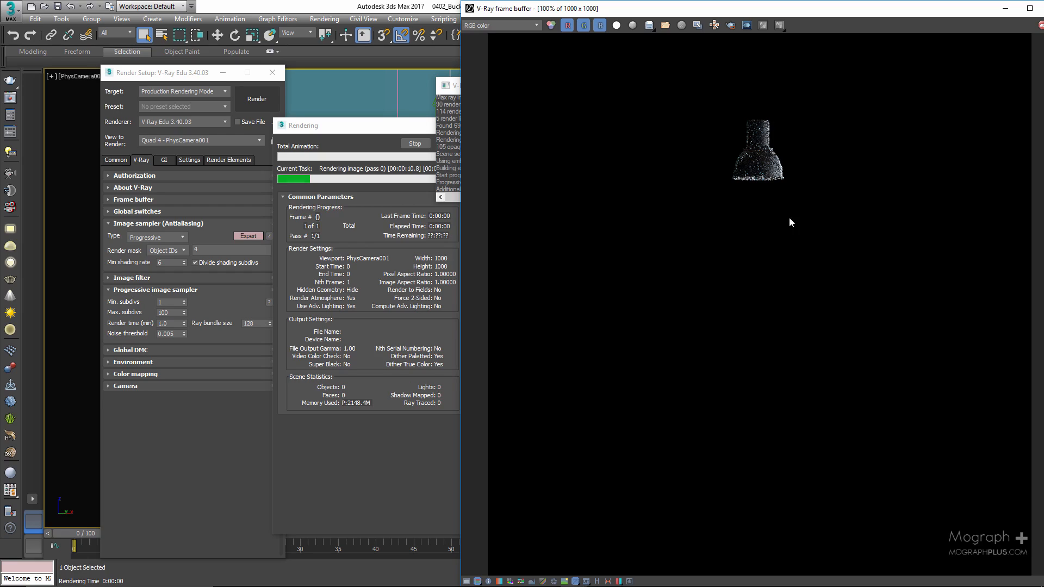
{"action": "scroll", "coordinate": [761, 156], "scroll_direction": "up", "scroll_amount": 2}
{"action": "scroll", "coordinate": [762, 156], "scroll_direction": "down", "scroll_amount": 3}
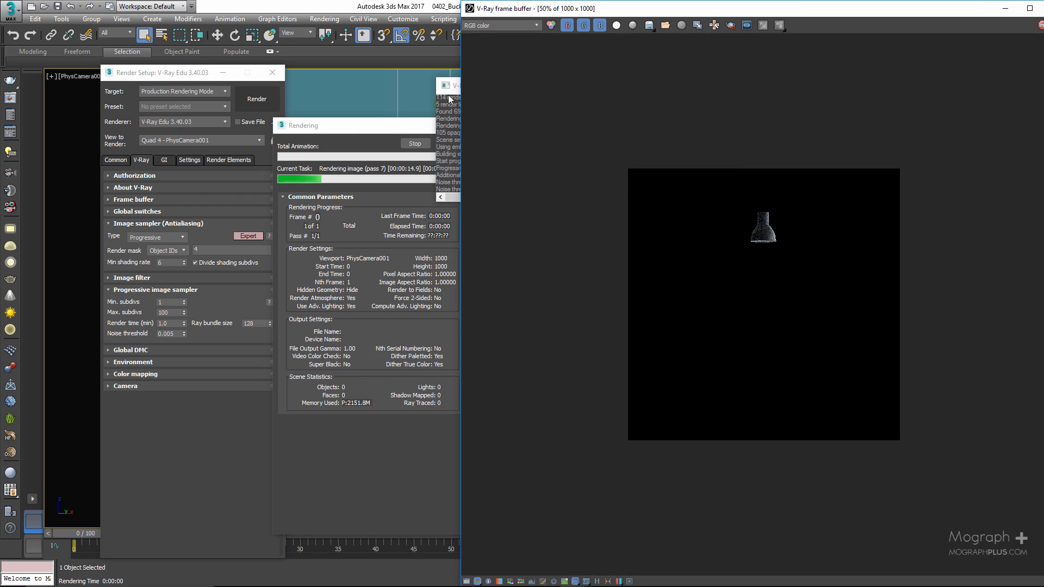
Dismiss the V-Ray messages and cancel the lampshade render.
{"action": "left_click", "coordinate": [449, 99]}
{"action": "left_click", "coordinate": [590, 86]}
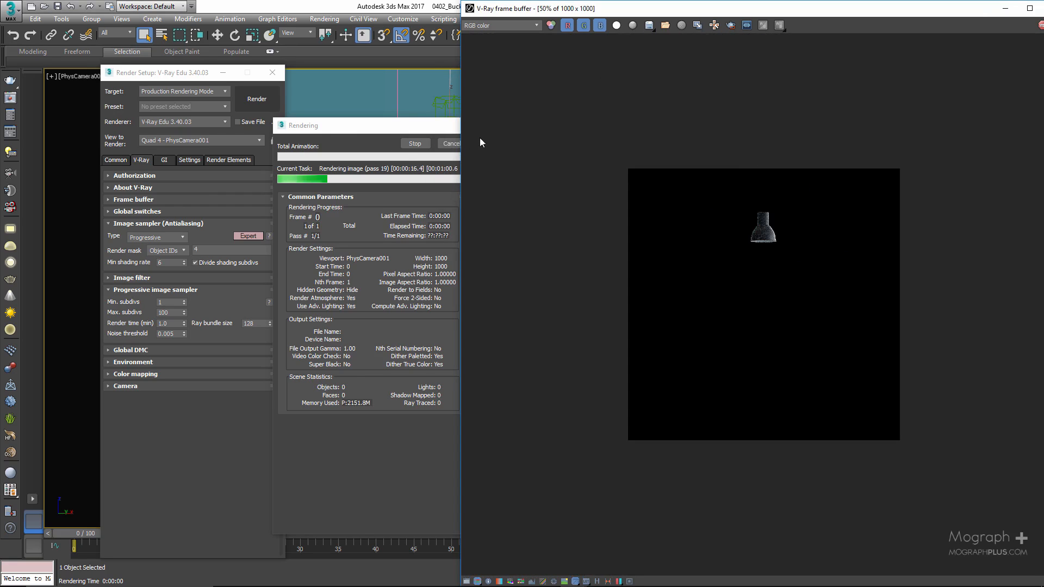
{"action": "left_click", "coordinate": [385, 137]}
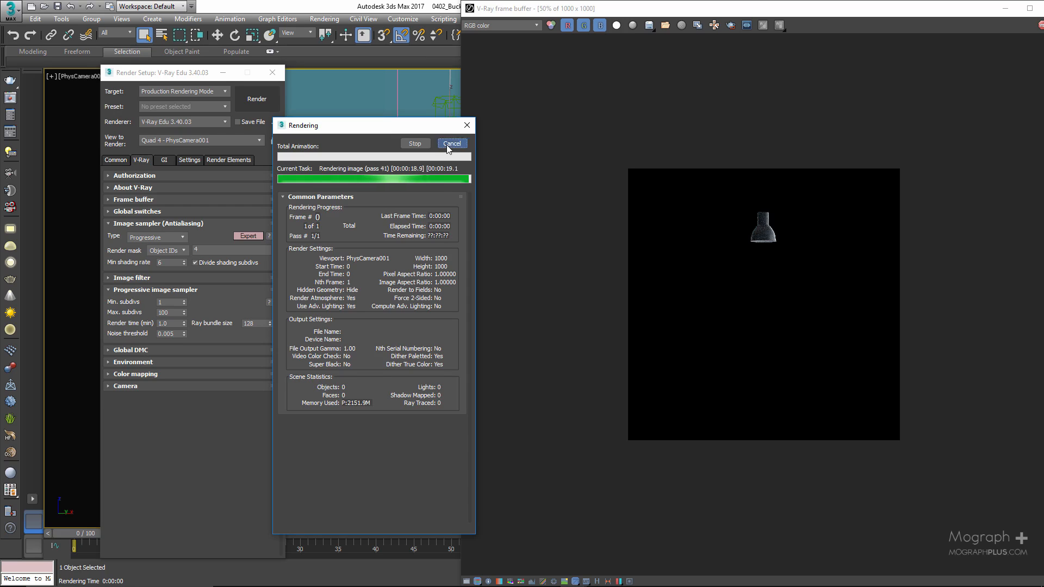
{"action": "left_click", "coordinate": [448, 146]}
{"action": "left_click", "coordinate": [585, 86]}
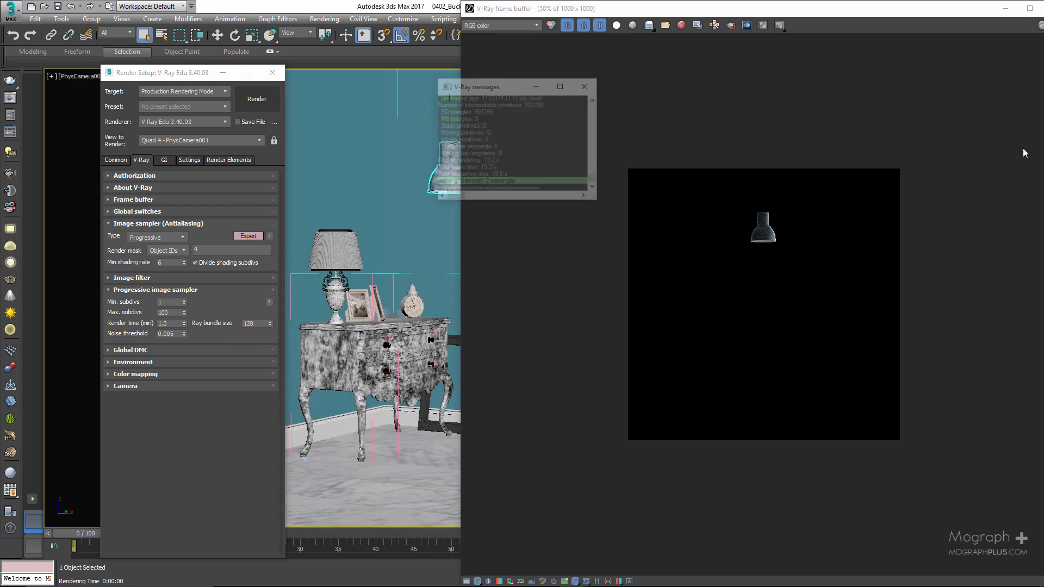